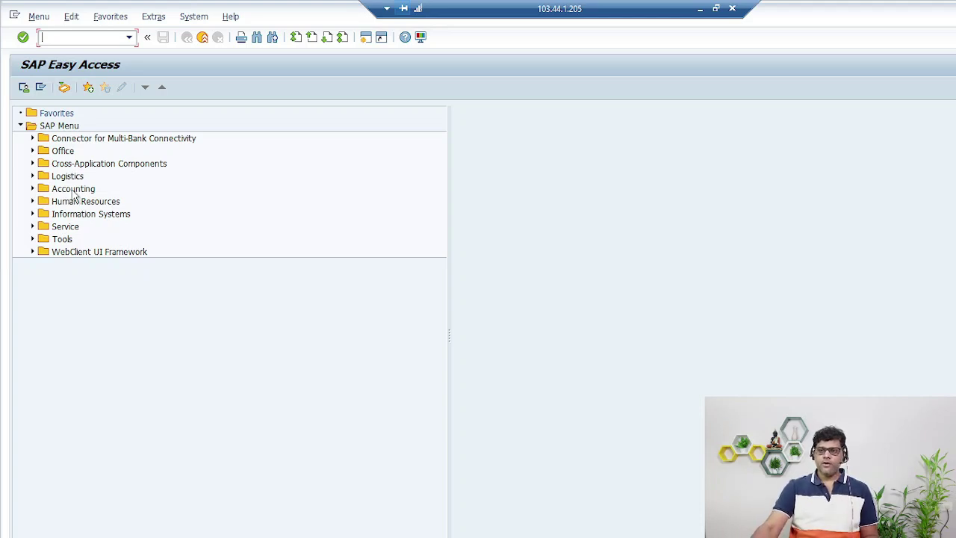
# - Expand Accounting > Financial Accounting > Accounts Payable > Information System in the SAP menu tree
pyautogui.click(32, 189)
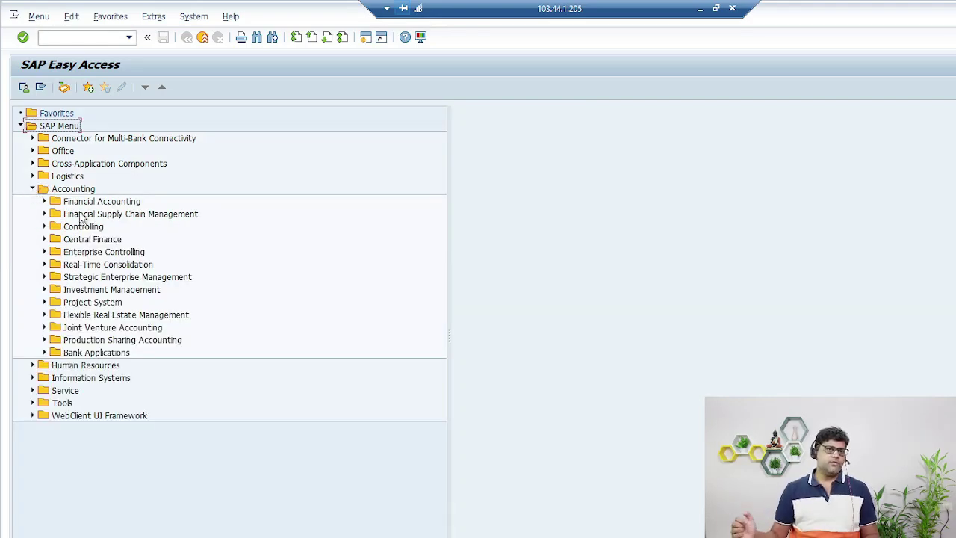
pyautogui.click(44, 202)
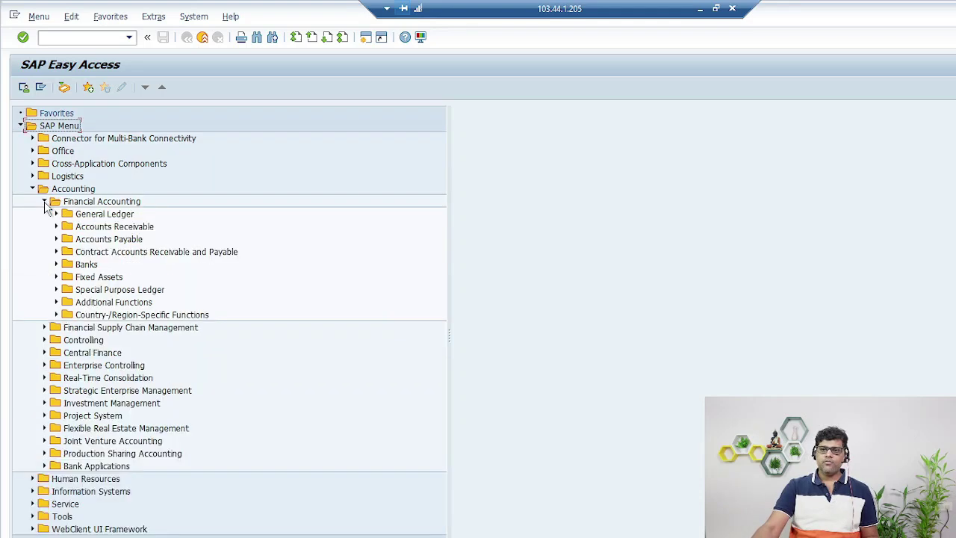
pyautogui.click(112, 239)
pyautogui.click(56, 239)
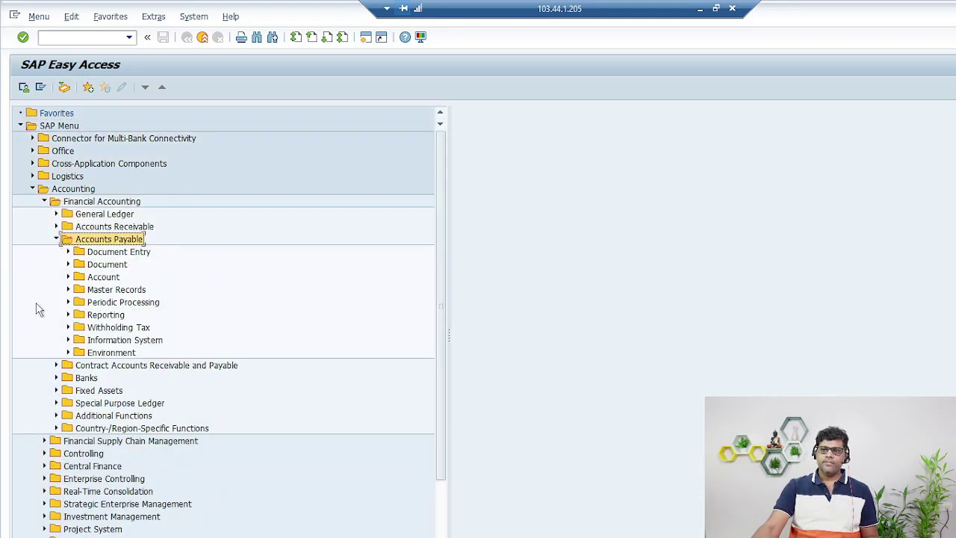
pyautogui.click(125, 340)
pyautogui.click(68, 340)
pyautogui.scroll(-2, 79, 306)
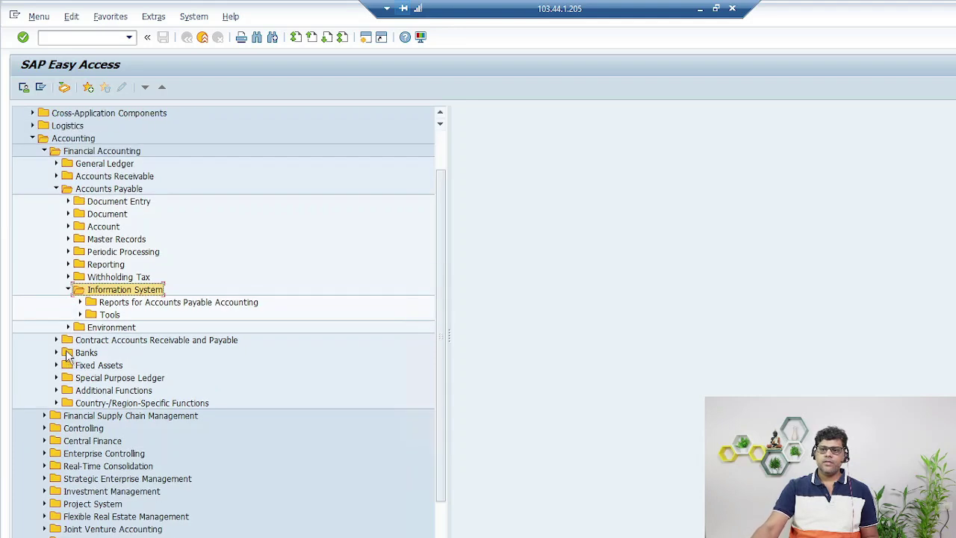
# - Open the report S_ALR_87012082 - Vendor Balances in Local Currency from the Vendor Balances folder of the Accounts Payable reports
pyautogui.click(80, 290)
pyautogui.click(147, 318)
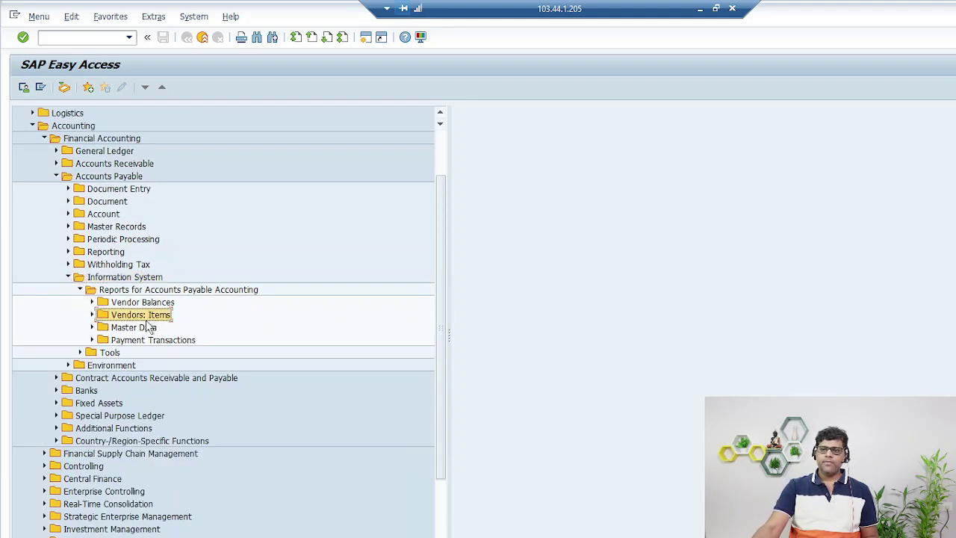
pyautogui.click(92, 302)
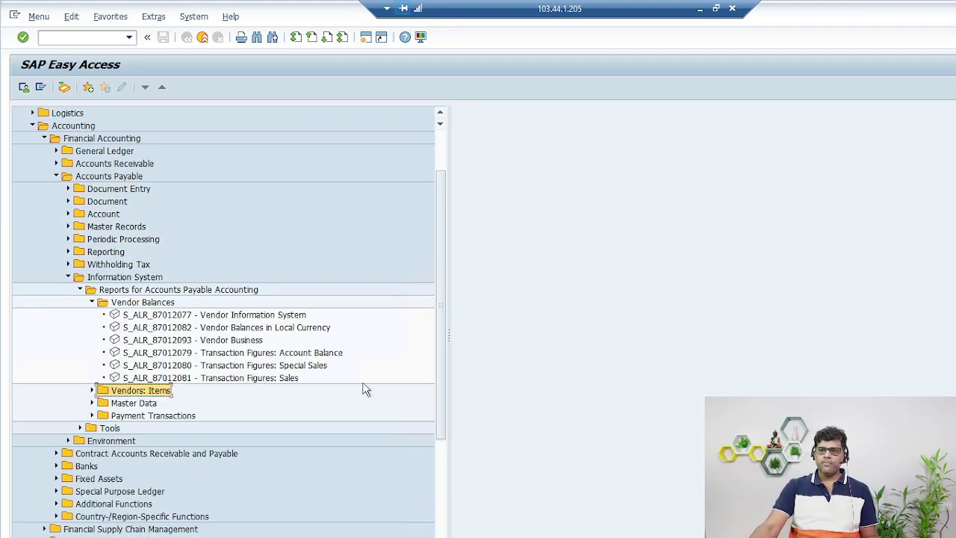
pyautogui.doubleClick(290, 328)
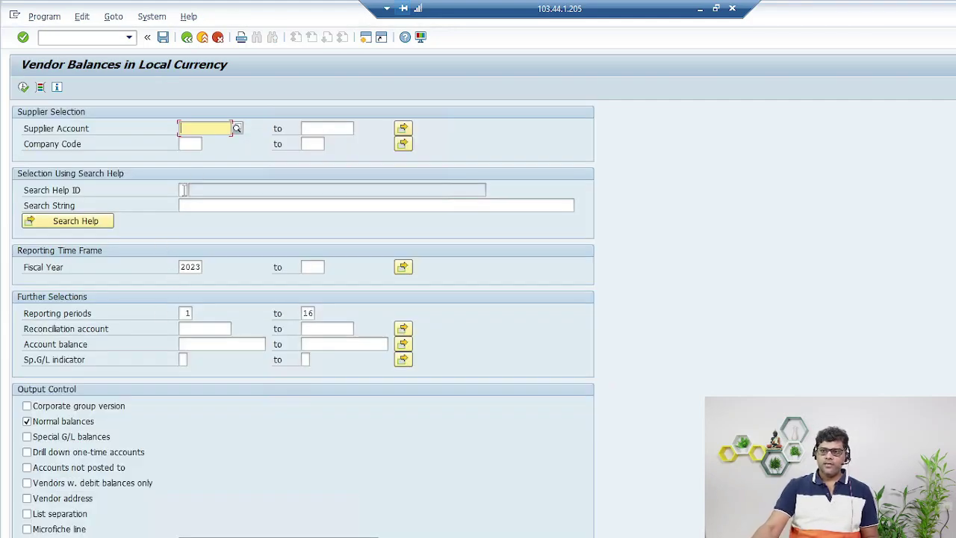
# - Set the company code of the vendor balances selection to Z005
pyautogui.click(190, 143)
pyautogui.write('2005')
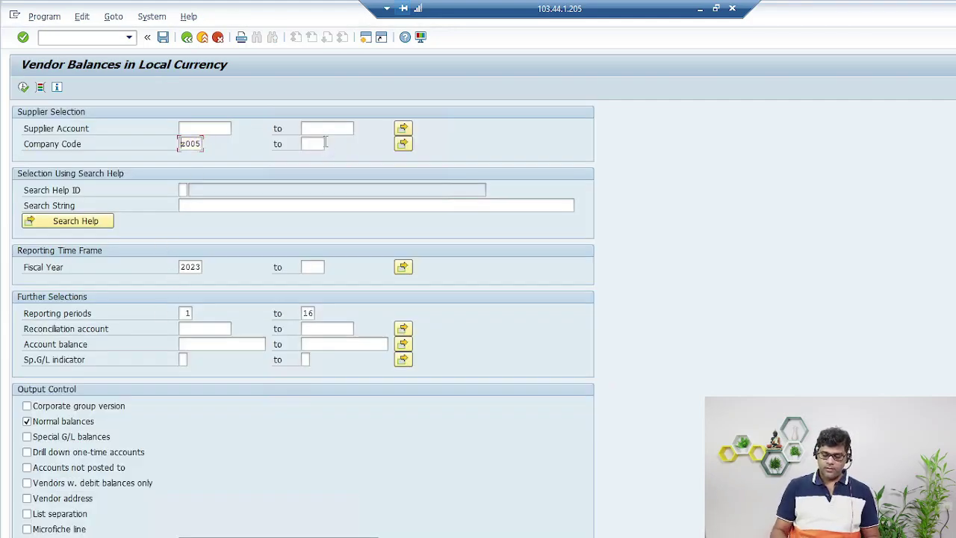
pyautogui.hotkey('shift', 'Home')
# - Look up the suppliers of company code Z005, choose VBL ENTERPRISE LTD as supplier account, and run the vendor balances report
pyautogui.click(214, 128)
pyautogui.press('F4')
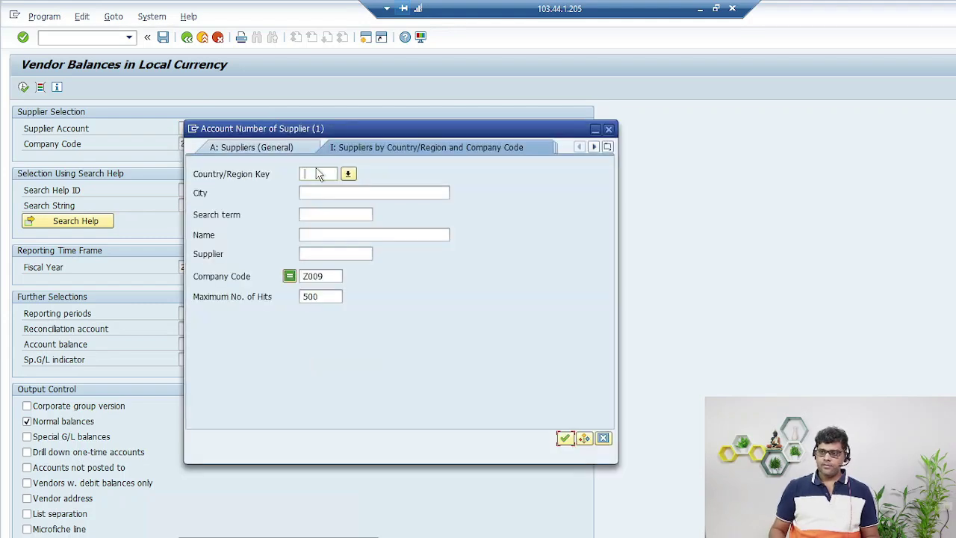
pyautogui.doubleClick(301, 278)
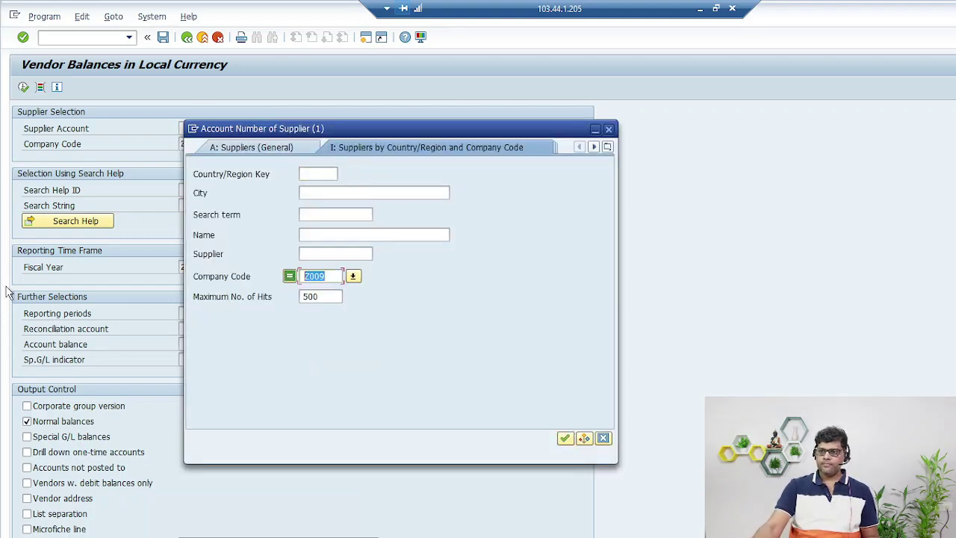
pyautogui.write('Z005')
pyautogui.press('Return')
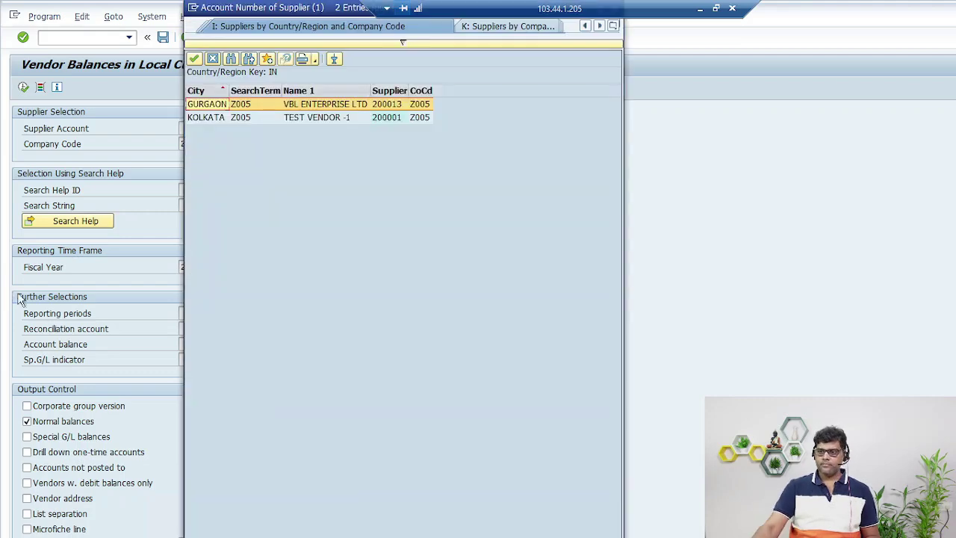
pyautogui.doubleClick(331, 106)
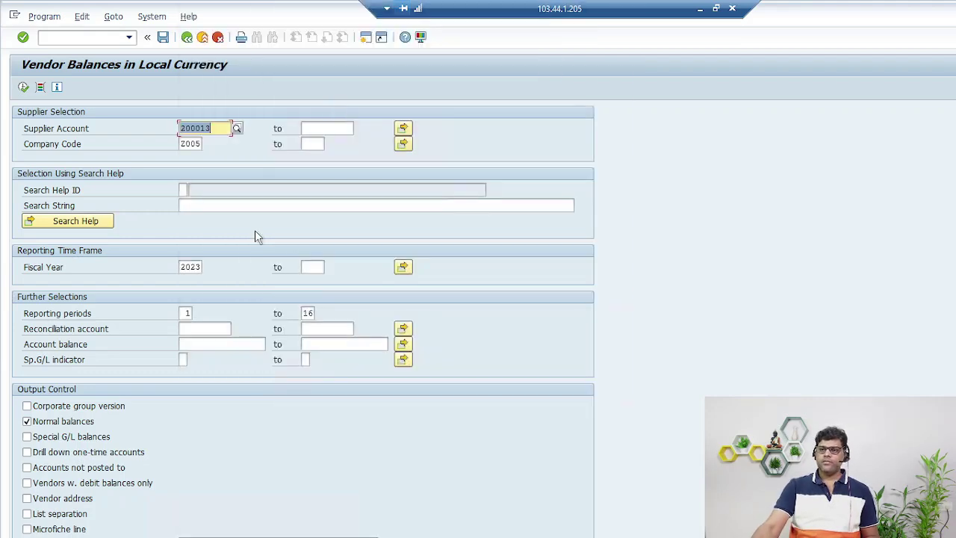
pyautogui.click(23, 88)
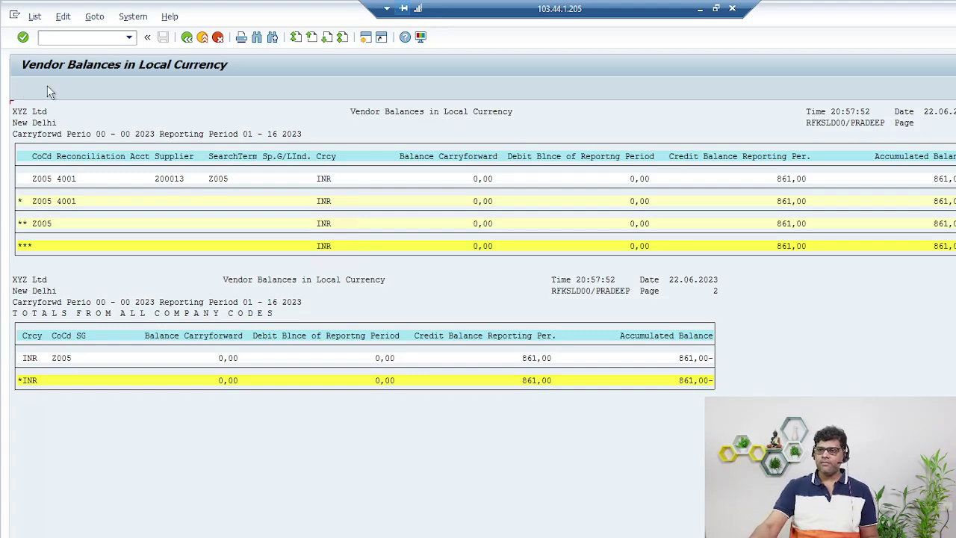
# - Leave the vendor balances report and open S_ALR_87012103 - List of Vendor Line Items from the Vendors: Items folder
pyautogui.click(187, 39)
pyautogui.click(188, 41)
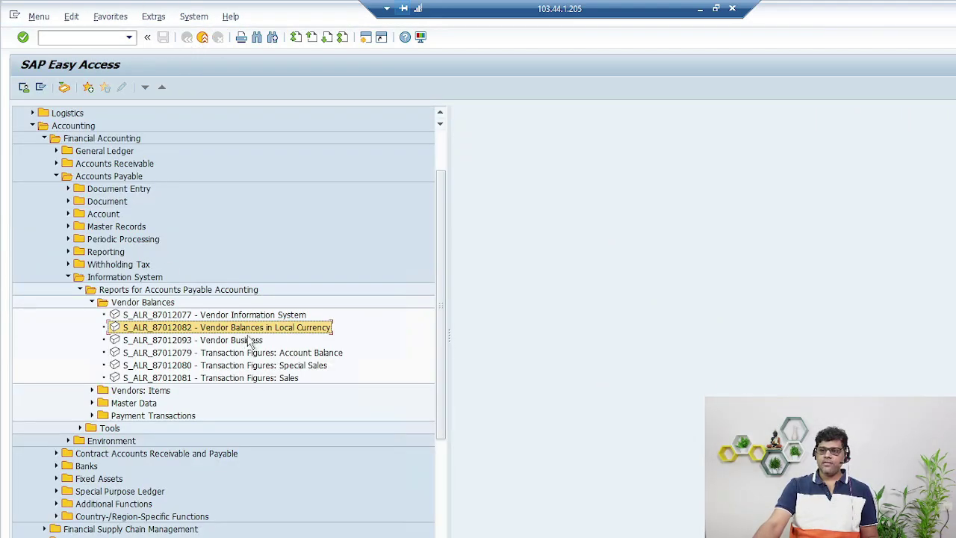
pyautogui.click(92, 303)
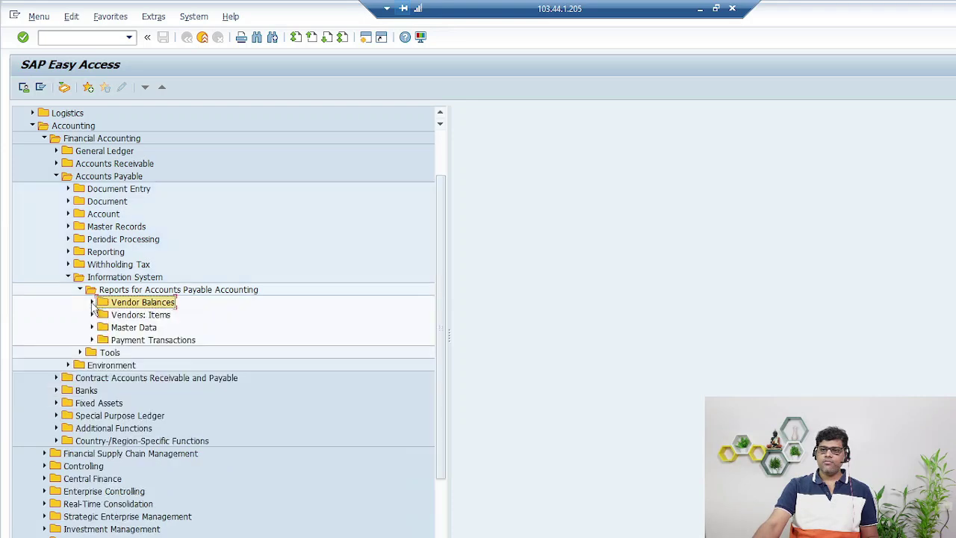
pyautogui.click(91, 315)
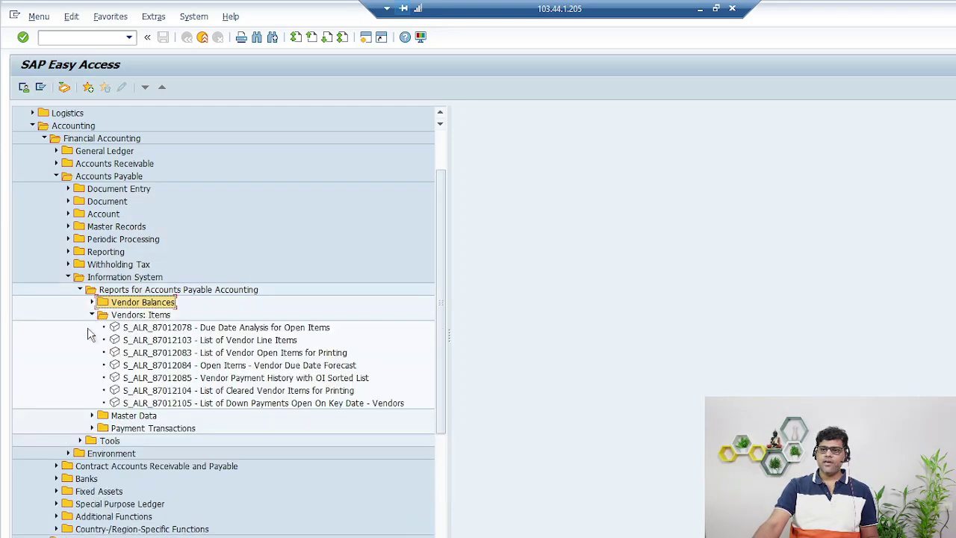
pyautogui.click(223, 344)
pyautogui.doubleClick(277, 342)
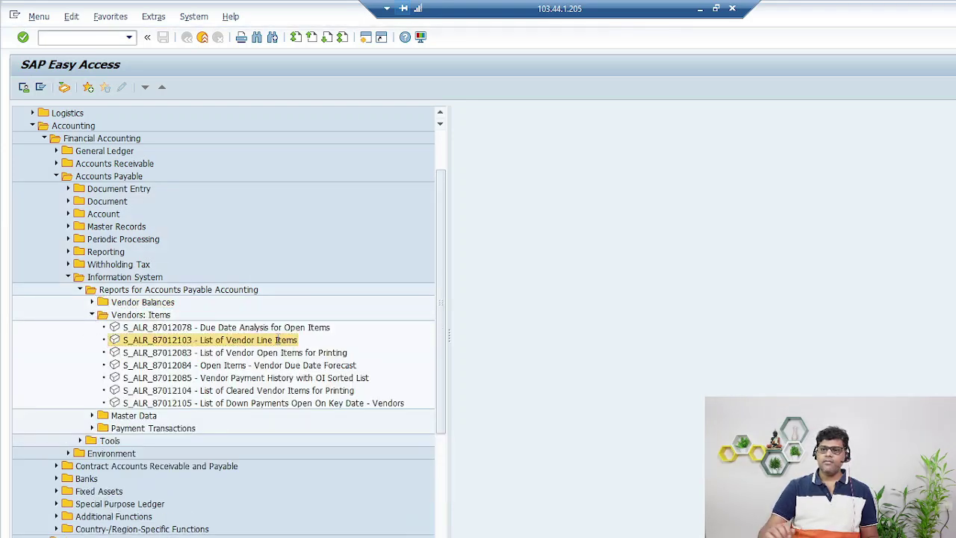
# - Set the company code of the vendor line items selection to Z005
pyautogui.click(190, 144)
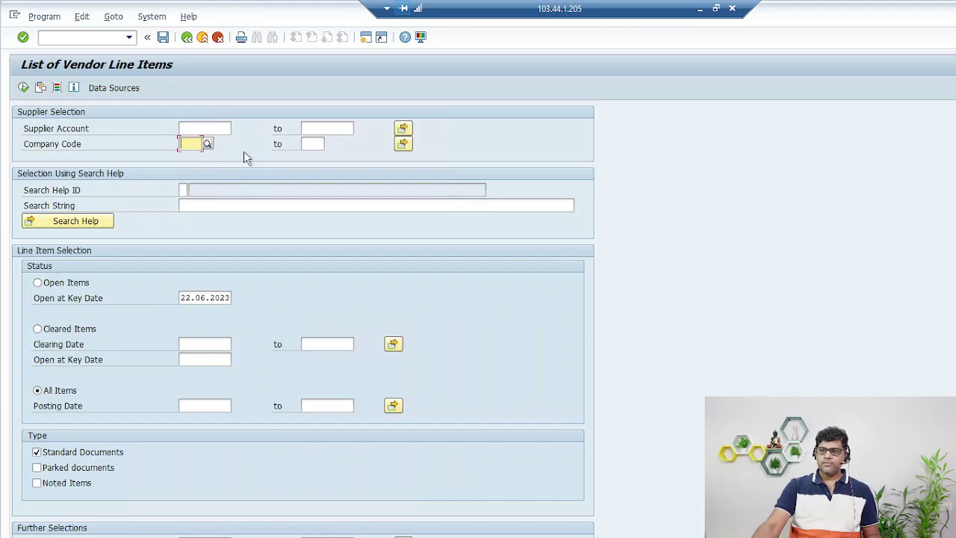
pyautogui.write('z005')
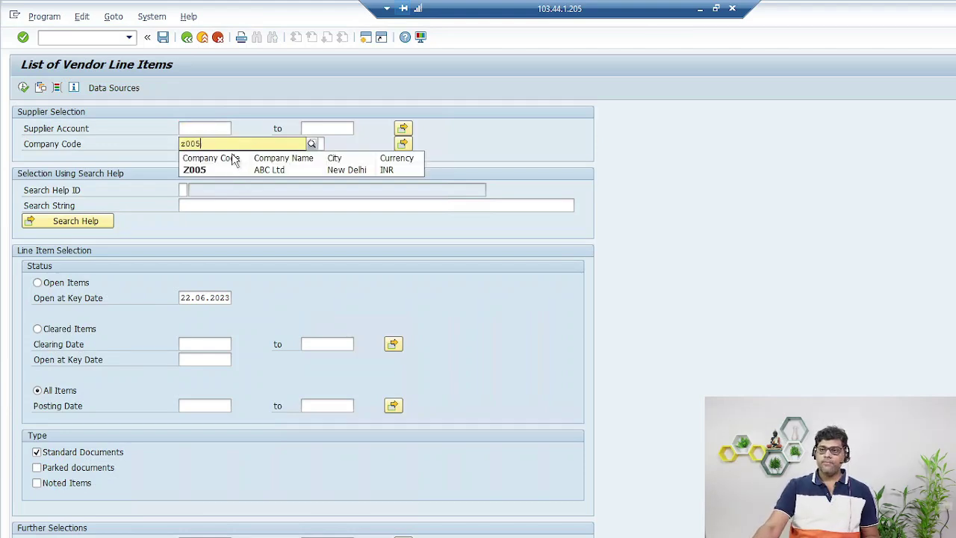
pyautogui.click(209, 168)
# - Look up the suppliers of company code Z005, choose VBL ENTERPRISE LTD as supplier account, and run the vendor line items report
pyautogui.click(220, 129)
pyautogui.click(237, 130)
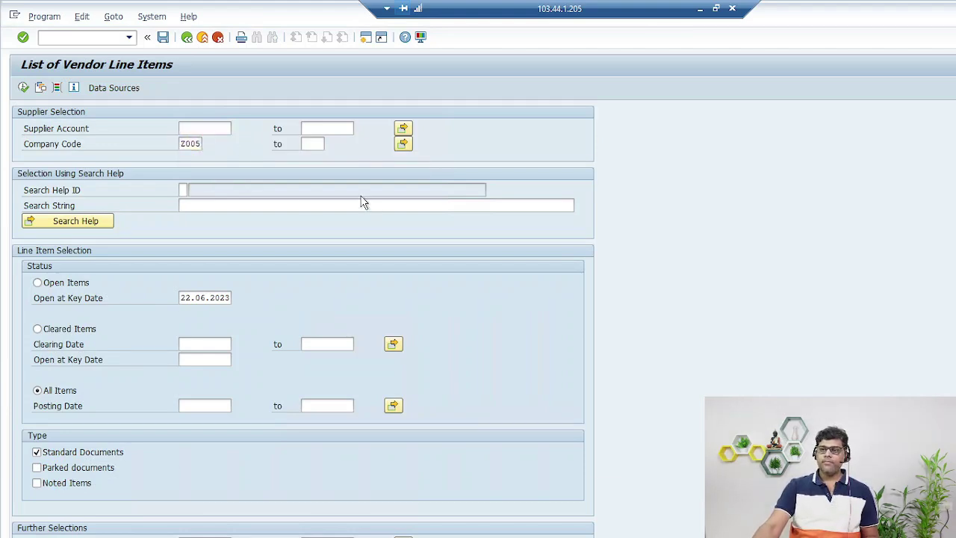
pyautogui.doubleClick(336, 276)
pyautogui.write('z005')
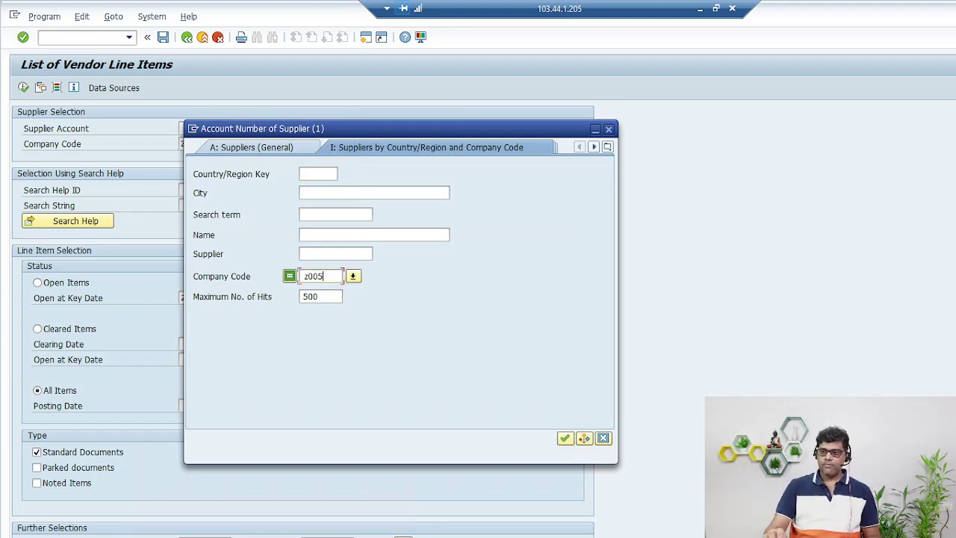
pyautogui.press('Return')
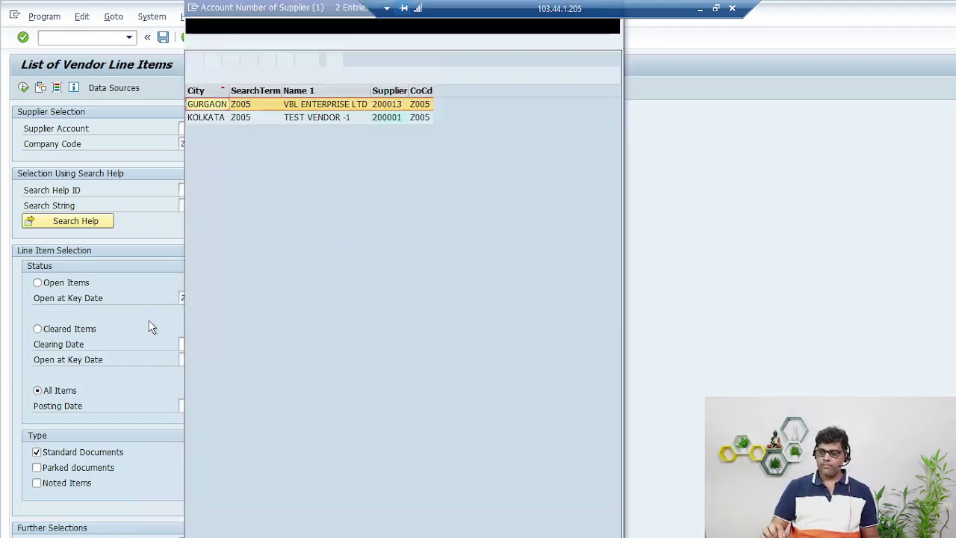
pyautogui.doubleClick(364, 104)
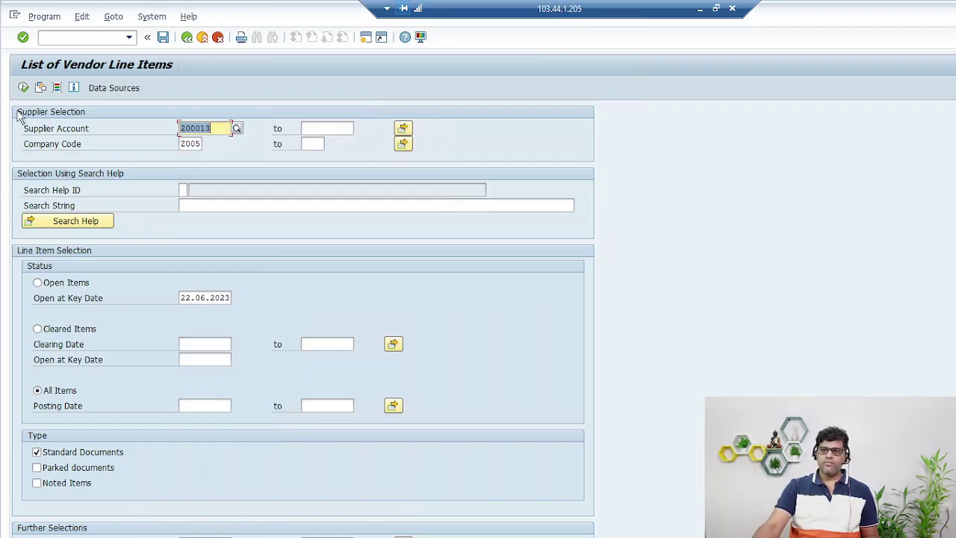
pyautogui.click(25, 87)
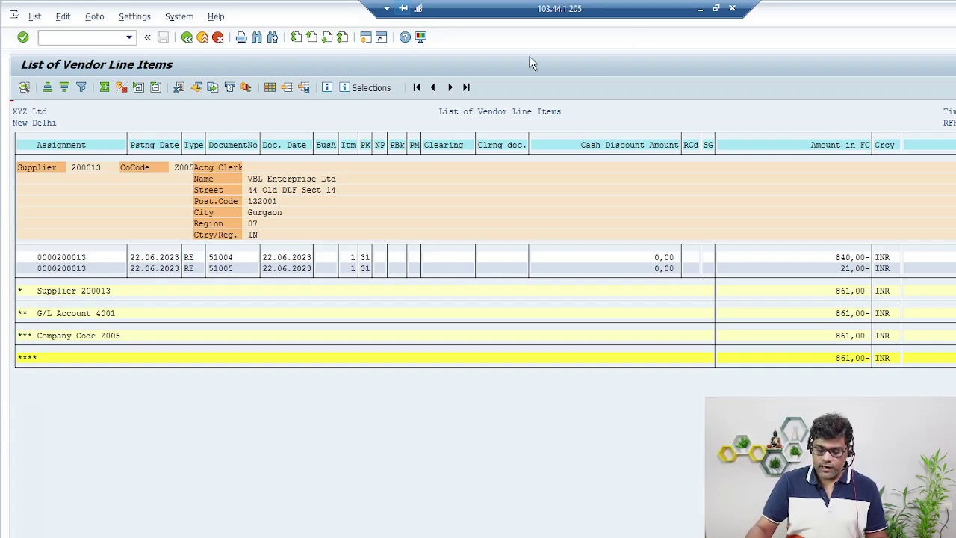
# - Minimize the remote SAP session, then find and launch Epic Pen on the local desktop for annotating the screen
pyautogui.click(700, 14)
pyautogui.press('super+d')
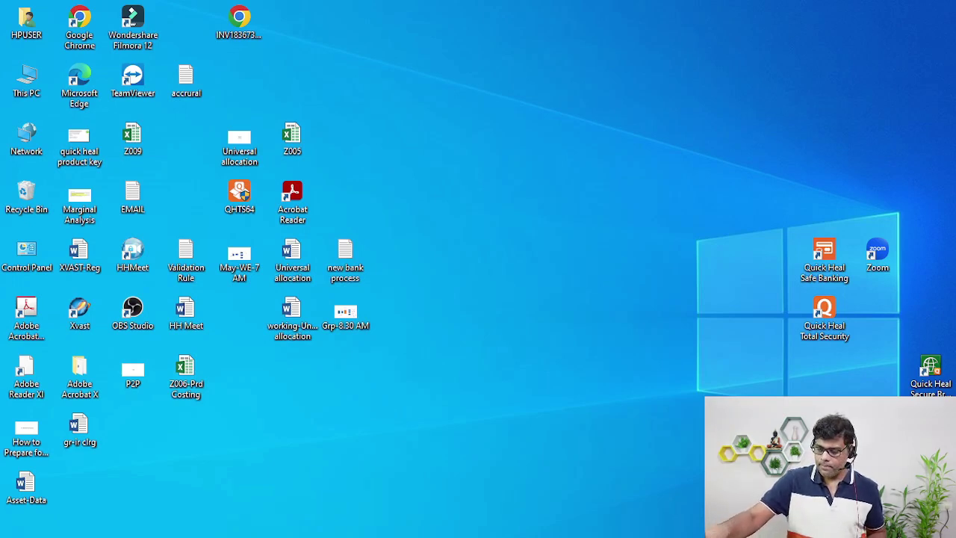
pyautogui.press('super')
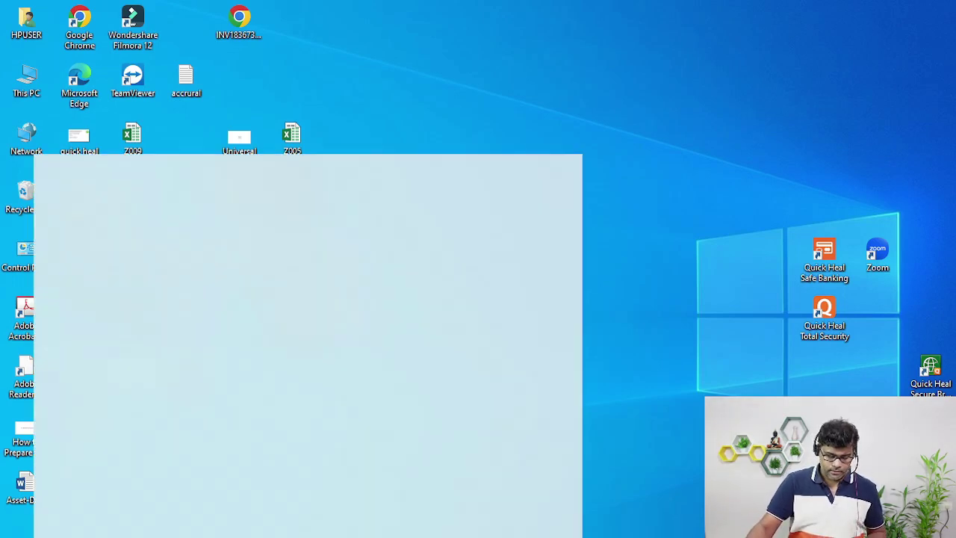
pyautogui.write('epic')
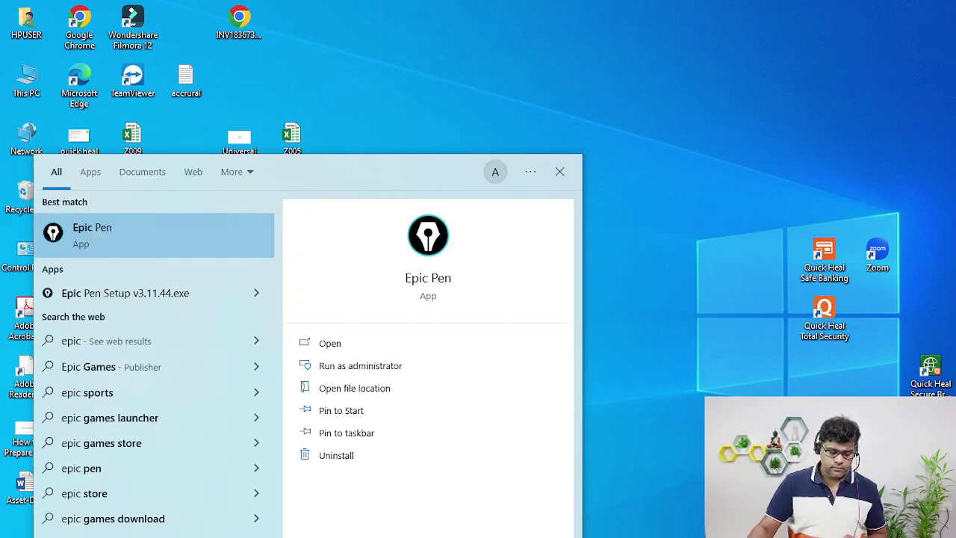
pyautogui.click(169, 237)
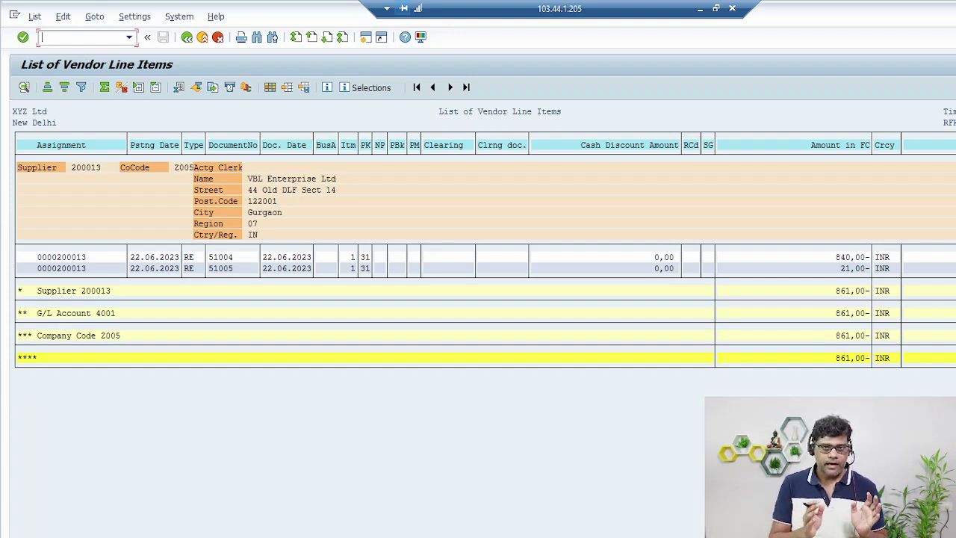
# - Mark the posting key column, the two document numbers and the supplier total with the pen in the line items list
pyautogui.moveTo(363, 154)
pyautogui.mouseDown()
pyautogui.moveTo(381, 241)
pyautogui.moveTo(302, 270)
pyautogui.mouseUp()
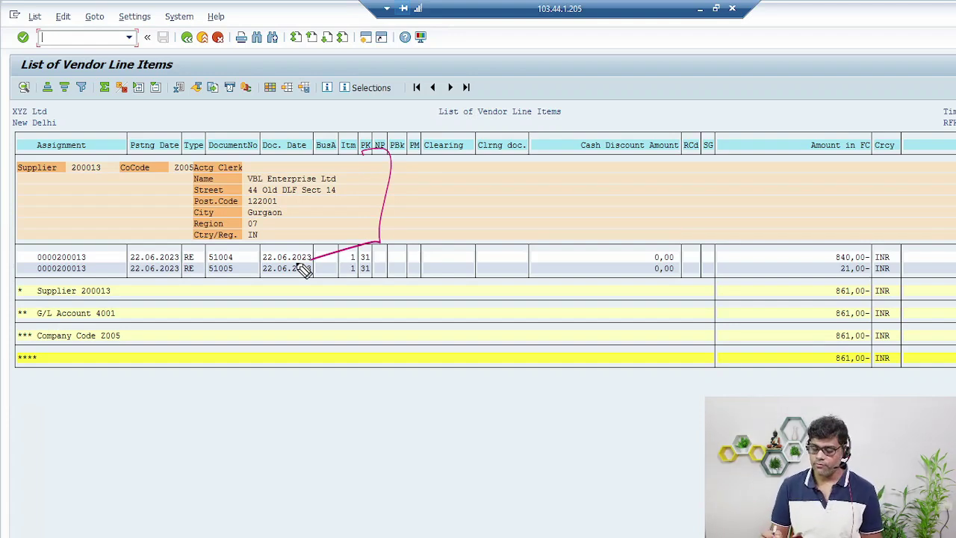
pyautogui.press('Escape')
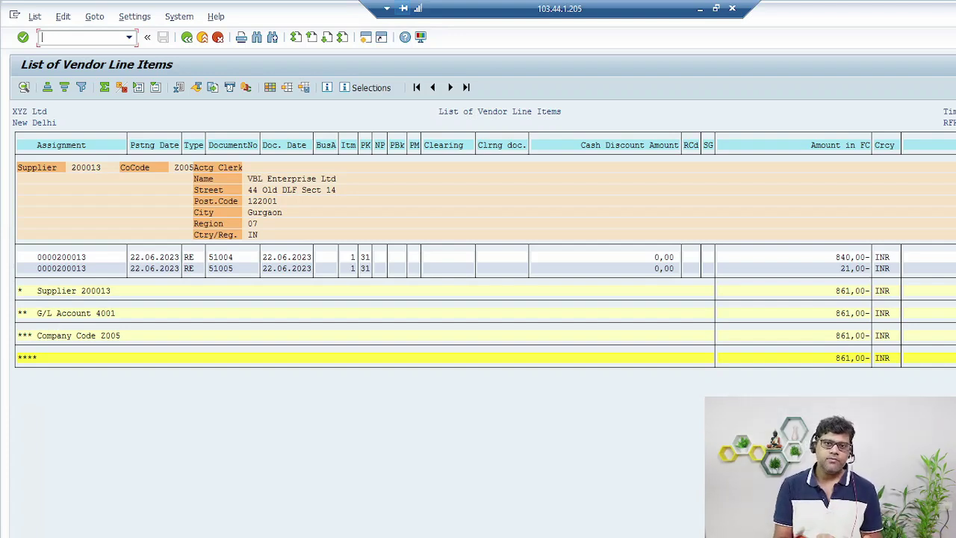
pyautogui.moveTo(242, 240)
pyautogui.mouseDown()
pyautogui.moveTo(249, 281)
pyautogui.moveTo(217, 295)
pyautogui.mouseUp()
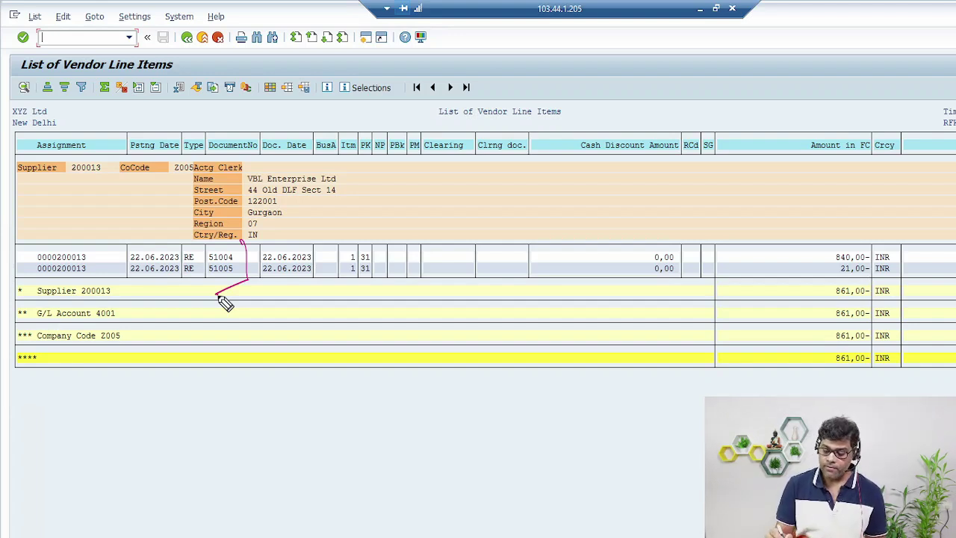
pyautogui.moveTo(859, 273)
pyautogui.mouseDown()
pyautogui.moveTo(901, 282)
pyautogui.moveTo(878, 272)
pyautogui.mouseUp()
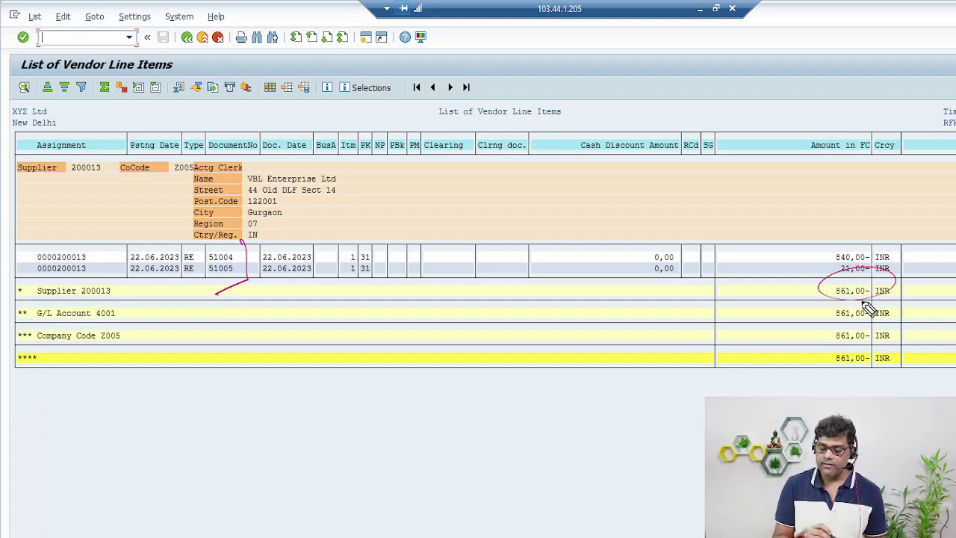
pyautogui.moveTo(75, 305); pyautogui.dragTo(118, 302)
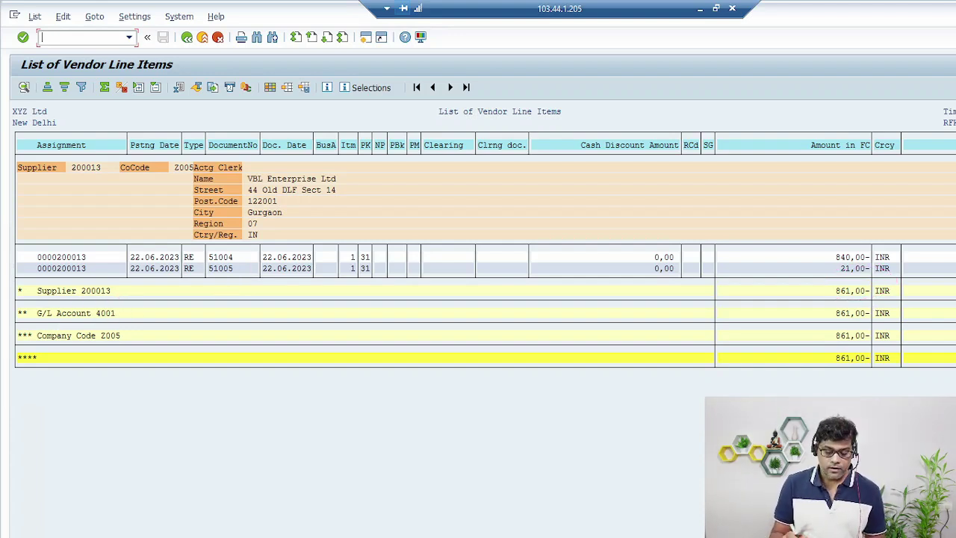
# - Underline the G/L Account 4001 subtotal and sketch a circled column of letters starting X, Y, Z, A below it
pyautogui.moveTo(46, 329); pyautogui.dragTo(140, 319)
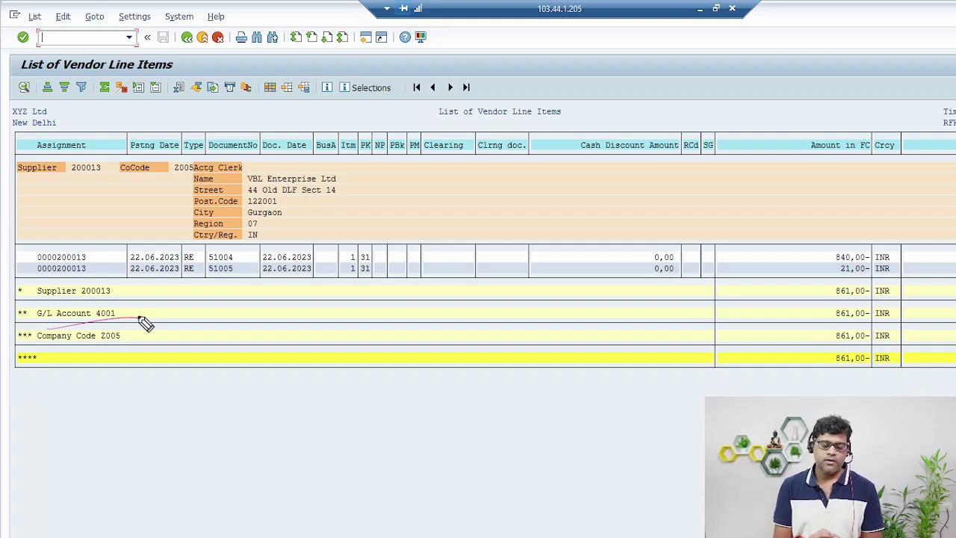
pyautogui.moveTo(332, 314)
pyautogui.mouseDown()
pyautogui.moveTo(396, 451)
pyautogui.moveTo(306, 325)
pyautogui.moveTo(343, 446)
pyautogui.mouseUp()
pyautogui.moveTo(341, 483)
pyautogui.mouseDown()
pyautogui.moveTo(351, 472)
pyautogui.moveTo(365, 509)
pyautogui.mouseUp()
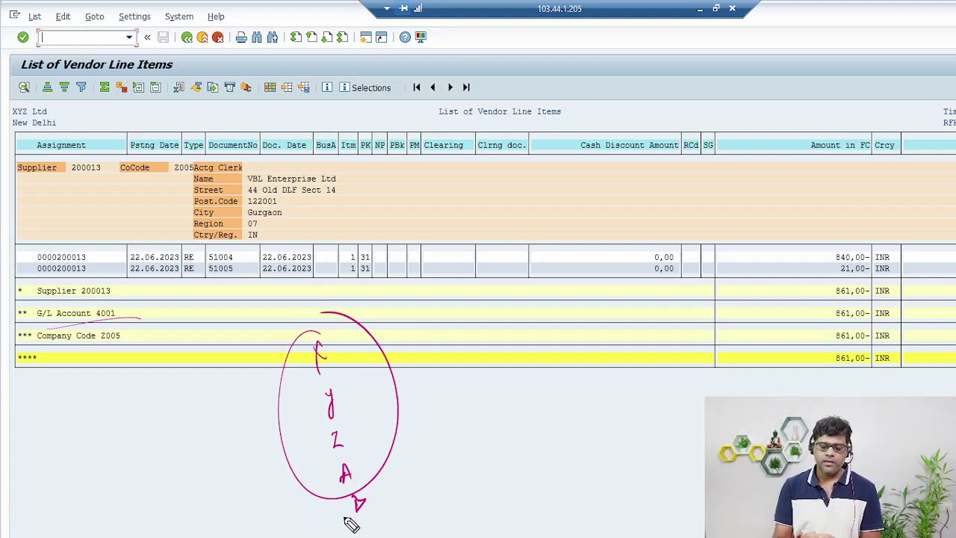
# - Sketch a box over the subtotal amounts with the pen, write GL above it and A/P 4001 inside it
pyautogui.moveTo(638, 323)
pyautogui.mouseDown()
pyautogui.moveTo(641, 377)
pyautogui.moveTo(864, 364)
pyautogui.mouseUp()
pyautogui.moveTo(686, 395); pyautogui.dragTo(844, 348)
pyautogui.moveTo(738, 245); pyautogui.dragTo(740, 263)
pyautogui.moveTo(748, 246)
pyautogui.mouseDown()
pyautogui.moveTo(751, 277)
pyautogui.moveTo(770, 275)
pyautogui.mouseUp()
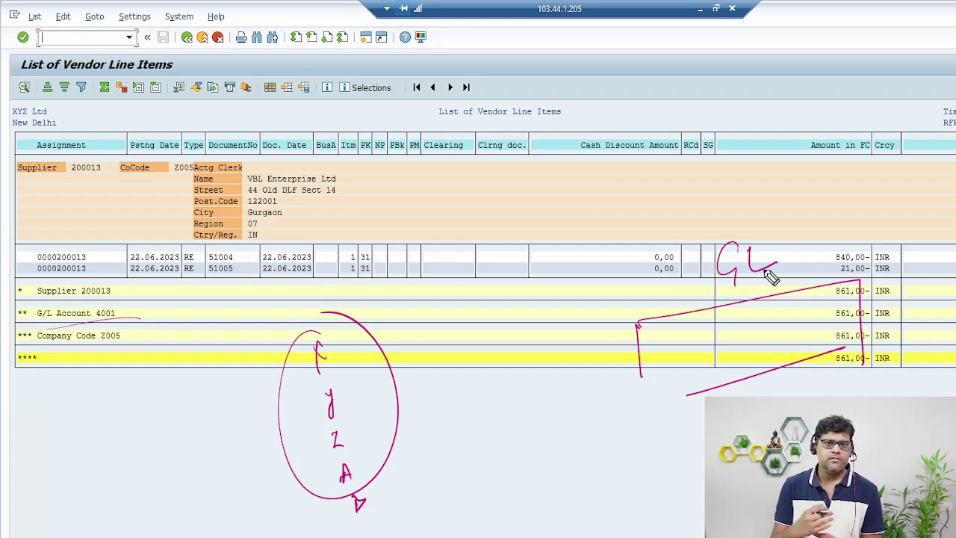
pyautogui.moveTo(708, 345); pyautogui.dragTo(737, 359)
pyautogui.moveTo(733, 321); pyautogui.dragTo(736, 362)
pyautogui.moveTo(747, 318); pyautogui.dragTo(757, 329)
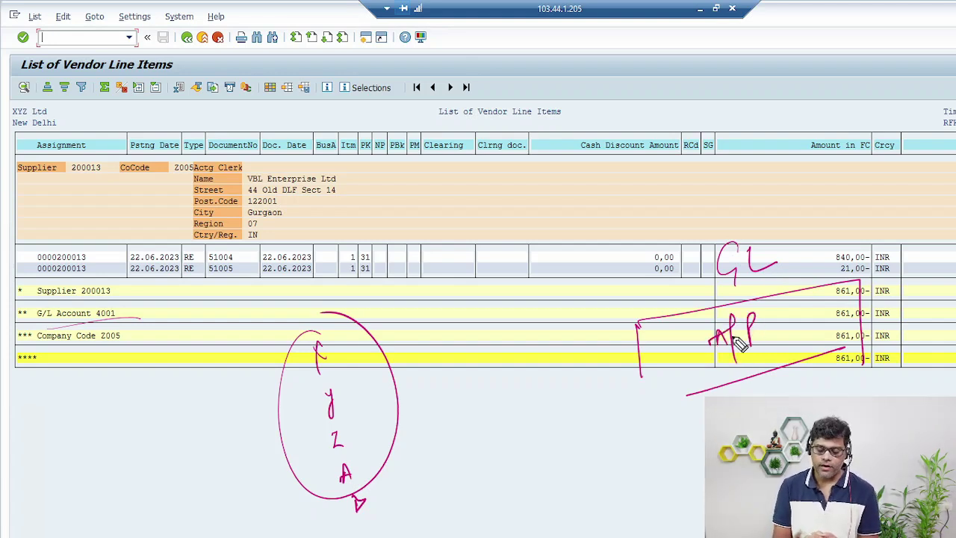
pyautogui.moveTo(745, 353)
pyautogui.mouseDown()
pyautogui.moveTo(756, 368)
pyautogui.moveTo(797, 342)
pyautogui.mouseUp()
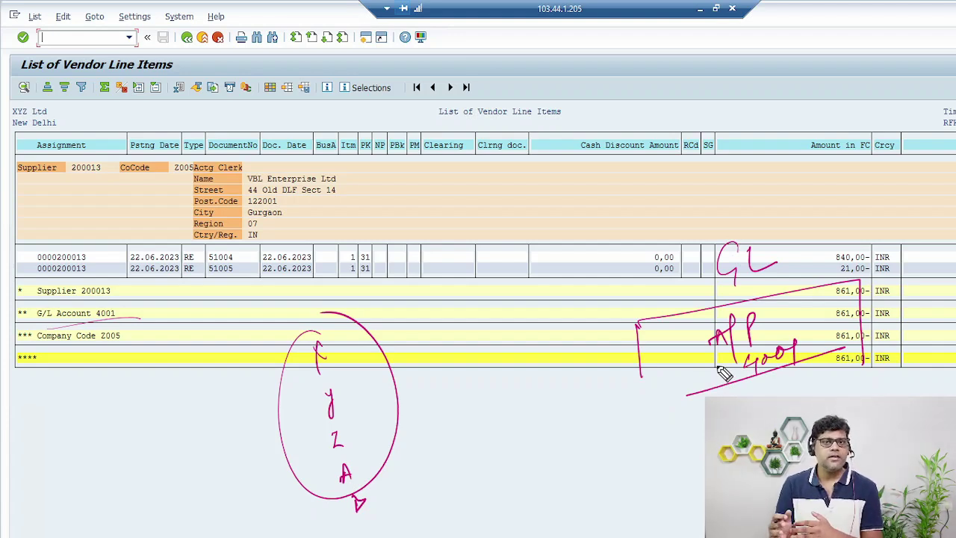
# - Draw lines linking X, Y and Z to the A/P 4001 box, write Subledger above the letters and circle the box
pyautogui.moveTo(323, 353)
pyautogui.mouseDown()
pyautogui.moveTo(702, 381)
pyautogui.moveTo(368, 390)
pyautogui.mouseUp()
pyautogui.moveTo(723, 392); pyautogui.dragTo(352, 449)
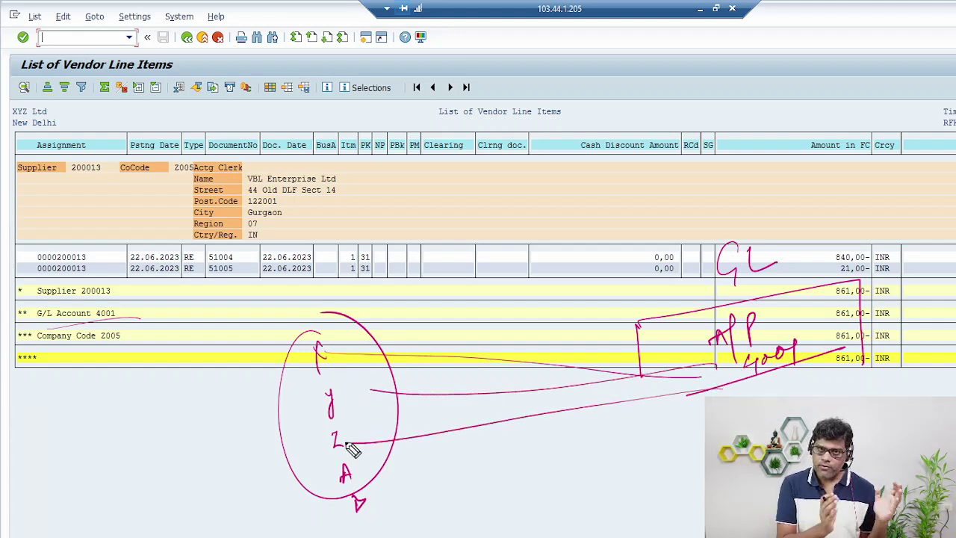
pyautogui.moveTo(299, 299)
pyautogui.mouseDown()
pyautogui.moveTo(277, 284)
pyautogui.moveTo(292, 292)
pyautogui.moveTo(318, 274)
pyautogui.moveTo(358, 228)
pyautogui.moveTo(351, 217)
pyautogui.moveTo(383, 228)
pyautogui.moveTo(402, 221)
pyautogui.mouseUp()
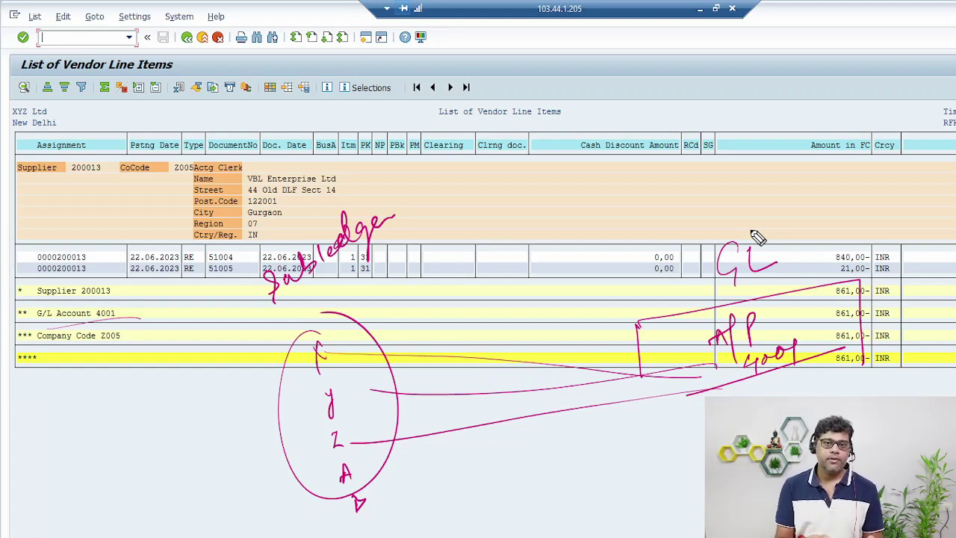
pyautogui.moveTo(840, 395)
pyautogui.mouseDown()
pyautogui.moveTo(666, 397)
pyautogui.moveTo(867, 321)
pyautogui.mouseUp()
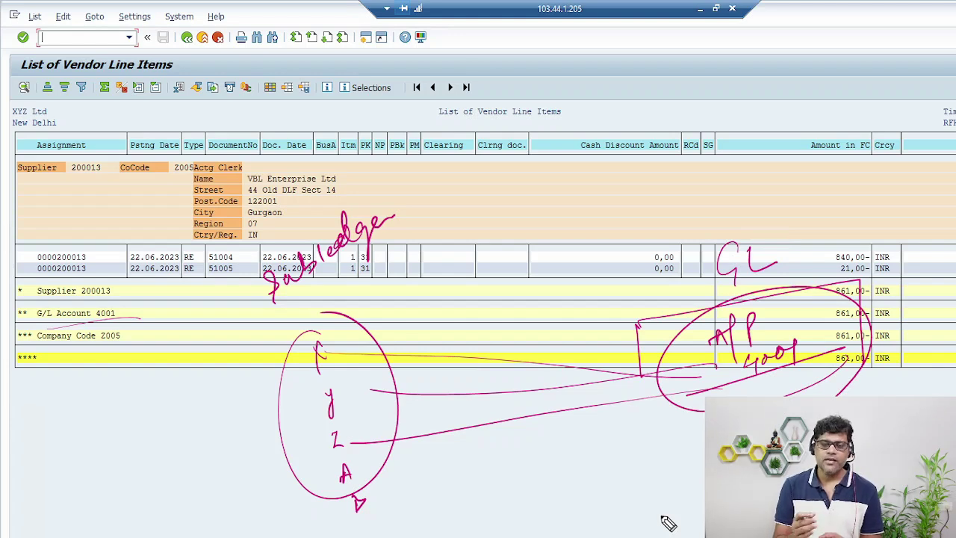
# - Sketch a T-account above GL, write A/P beside it with an arrow up from the A/P box, and clear all annotations
pyautogui.moveTo(724, 117); pyautogui.dragTo(865, 71)
pyautogui.moveTo(783, 122); pyautogui.dragTo(810, 263)
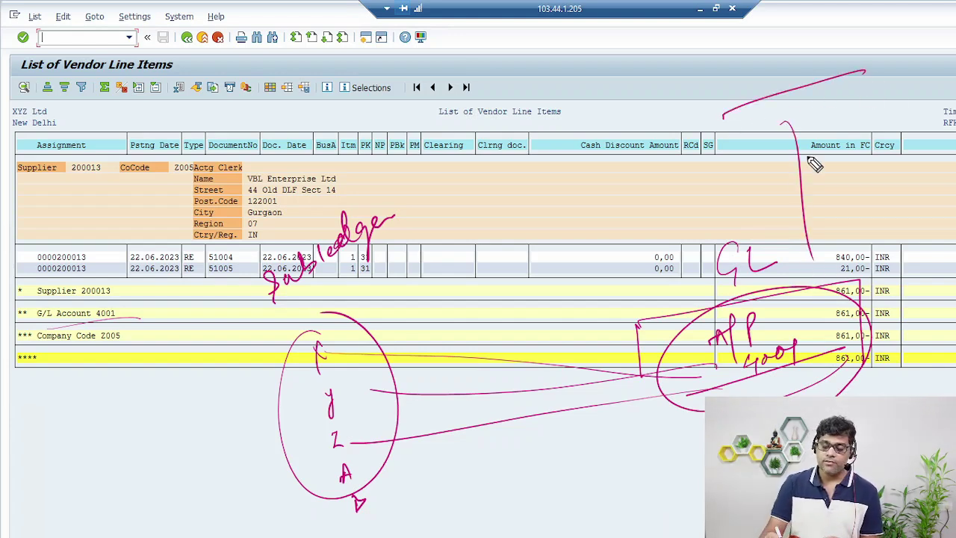
pyautogui.moveTo(608, 221); pyautogui.dragTo(633, 239)
pyautogui.moveTo(629, 192)
pyautogui.mouseDown()
pyautogui.moveTo(641, 214)
pyautogui.moveTo(694, 196)
pyautogui.mouseUp()
pyautogui.moveTo(787, 325); pyautogui.dragTo(743, 198)
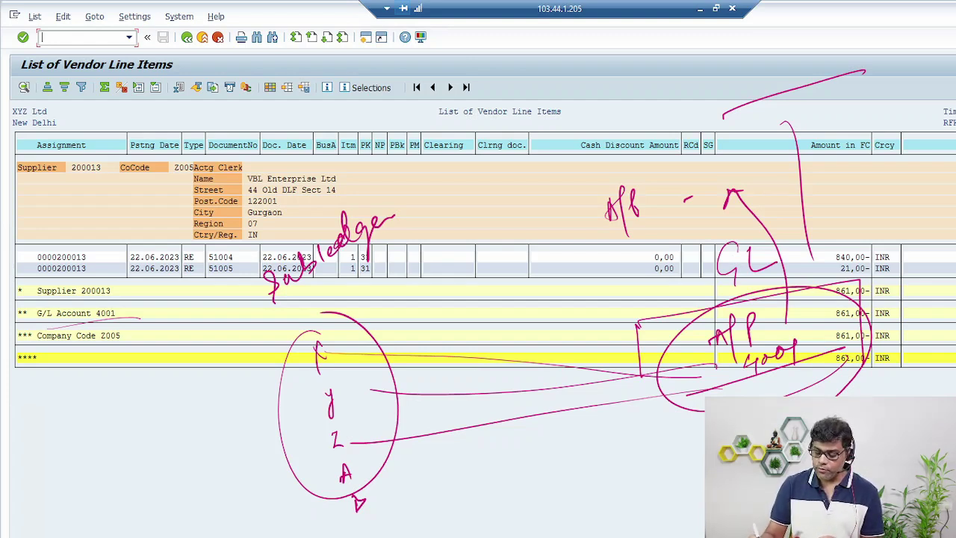
pyautogui.press('Escape')
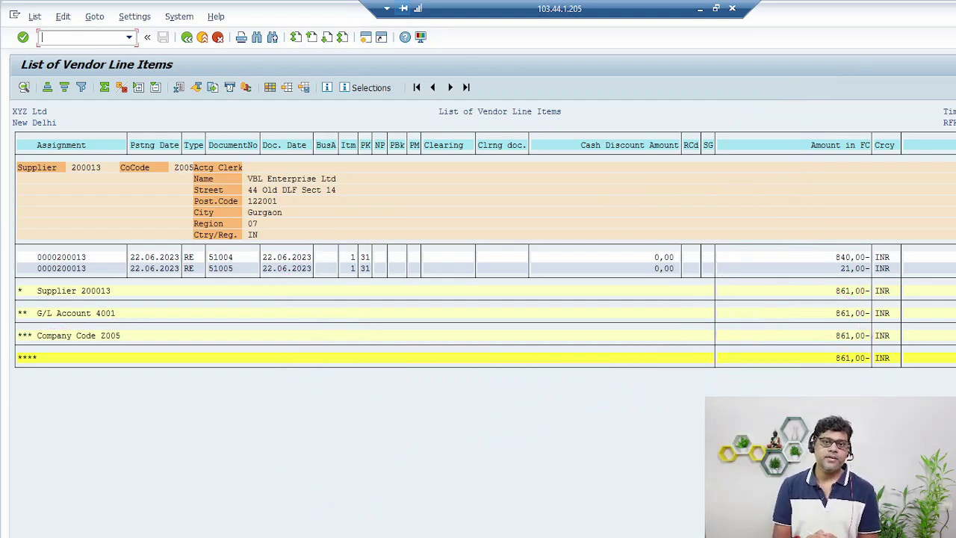
# - Tick the G/L Account 4001 subtotal, point an arrow at its amount, and clear the pen marks
pyautogui.moveTo(124, 306); pyautogui.dragTo(199, 262)
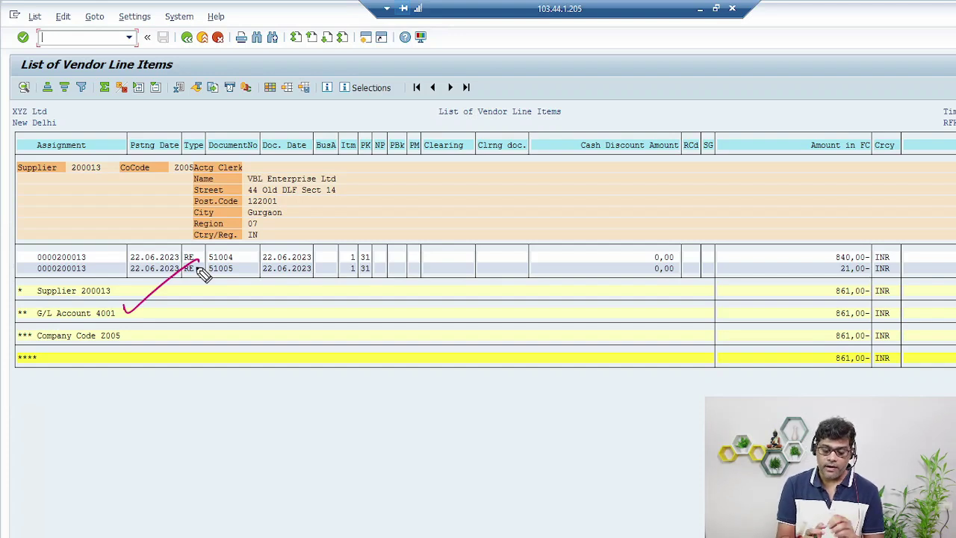
pyautogui.moveTo(758, 320); pyautogui.dragTo(805, 317)
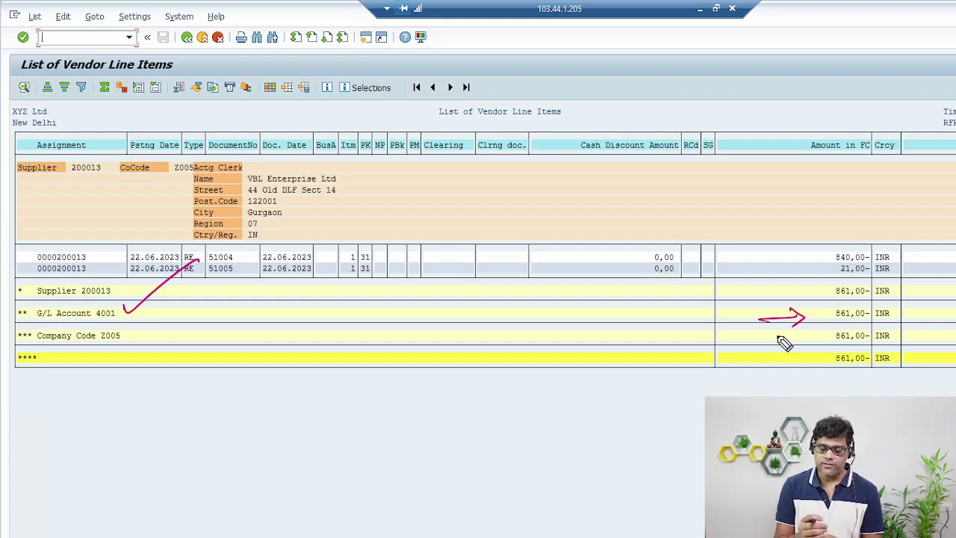
pyautogui.press('Escape')
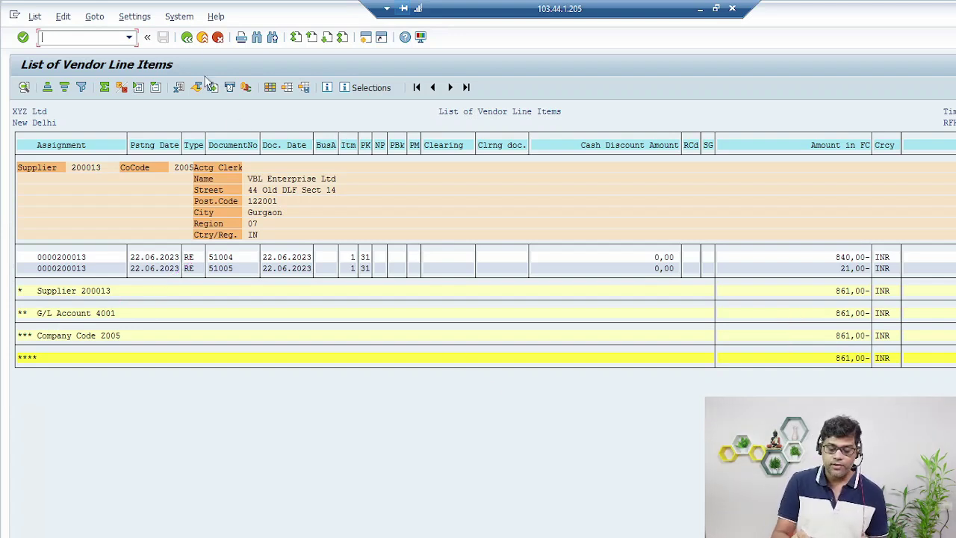
# - Return to the selection, circle the supplier account, clear its value and rerun the vendor line items report for all suppliers
pyautogui.click(187, 38)
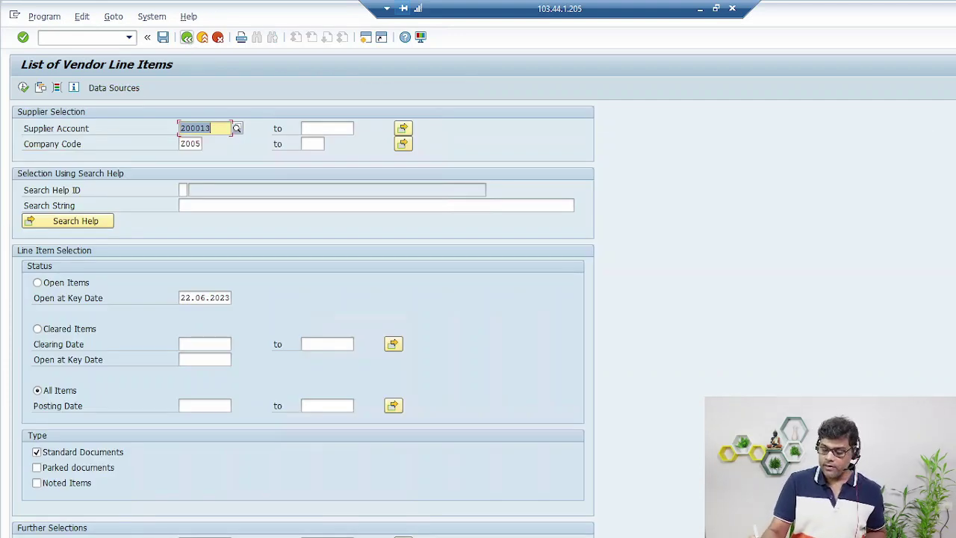
pyautogui.moveTo(215, 139); pyautogui.dragTo(229, 133)
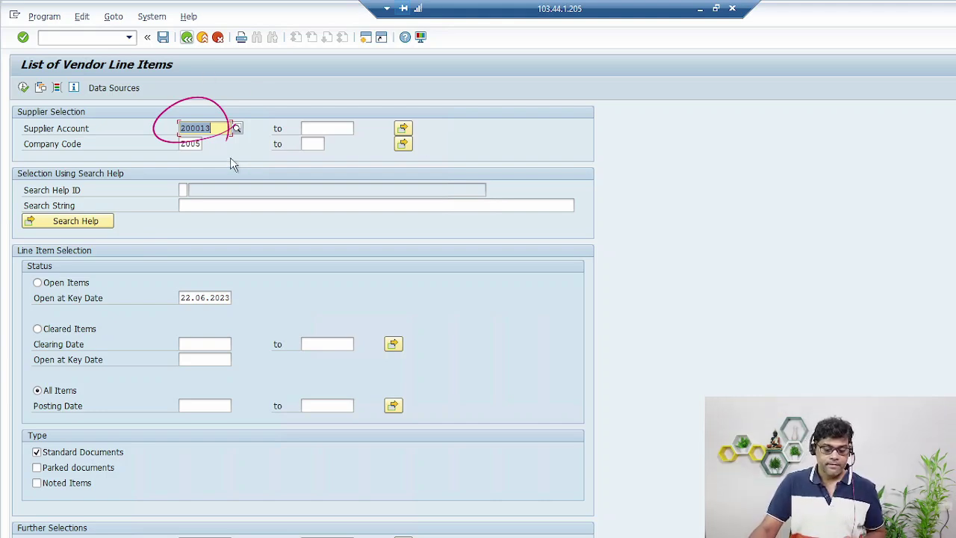
pyautogui.click(217, 129)
pyautogui.doubleClick(186, 133)
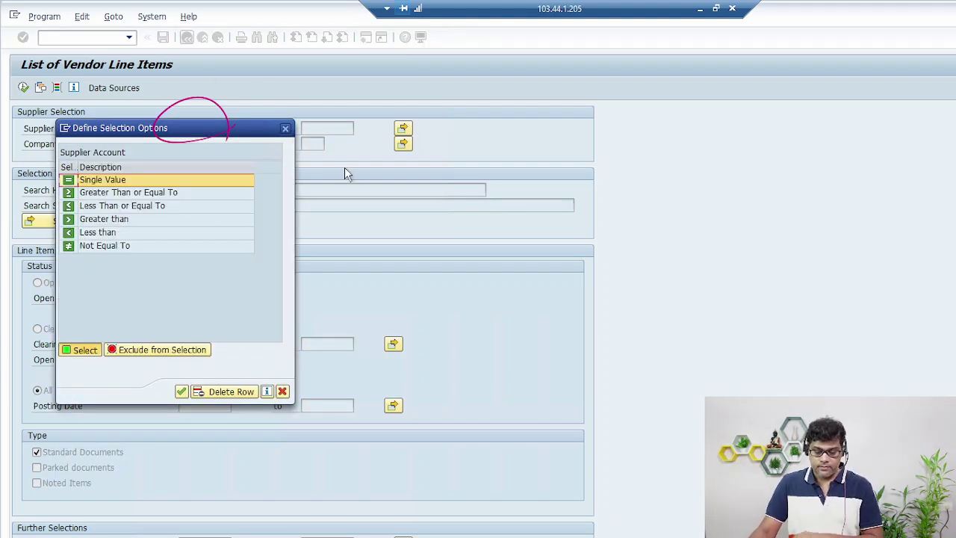
pyautogui.click(285, 128)
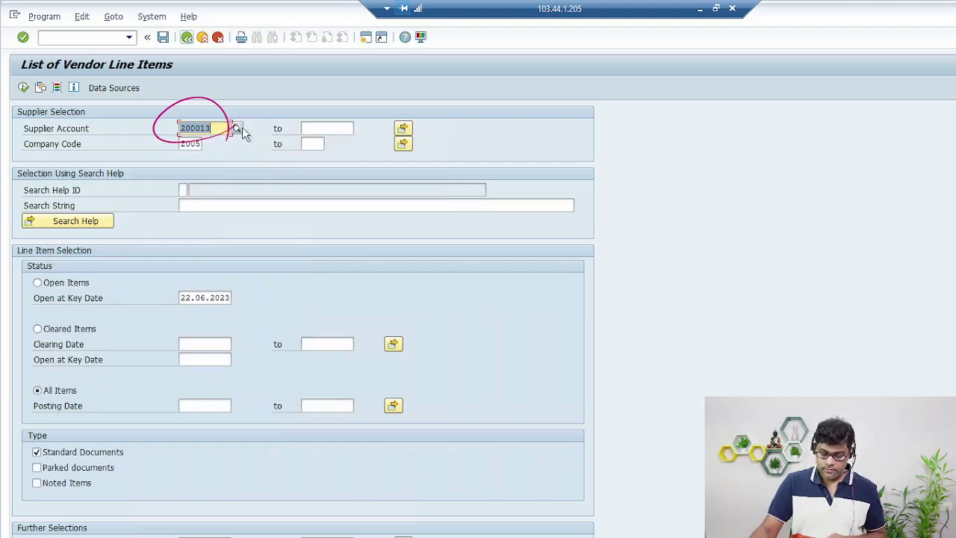
pyautogui.press('BackSpace')
pyautogui.click(23, 87)
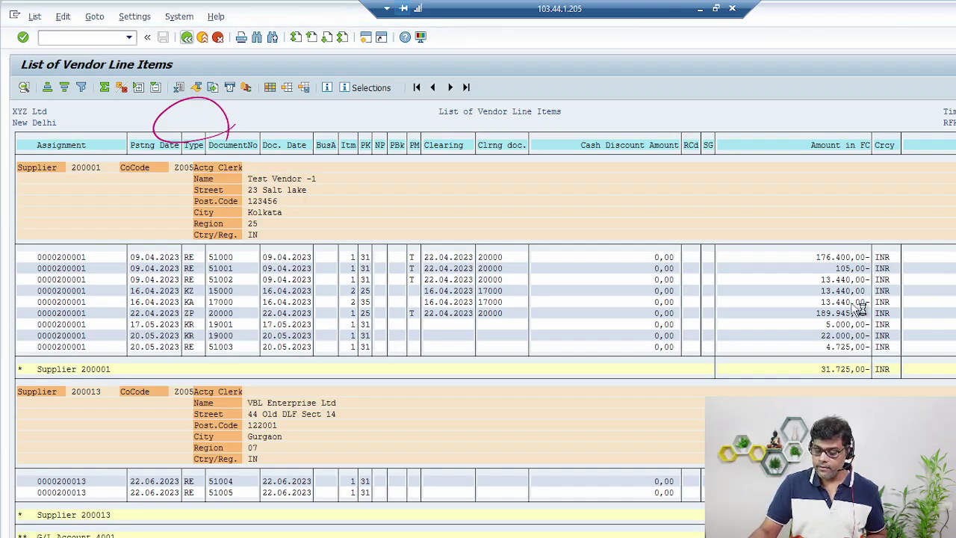
# - Tick the G/L Account 4001 subtotal in the all-suppliers list, mark beside the first vendor's name, and clear the annotations
pyautogui.scroll(-1, 860, 374)
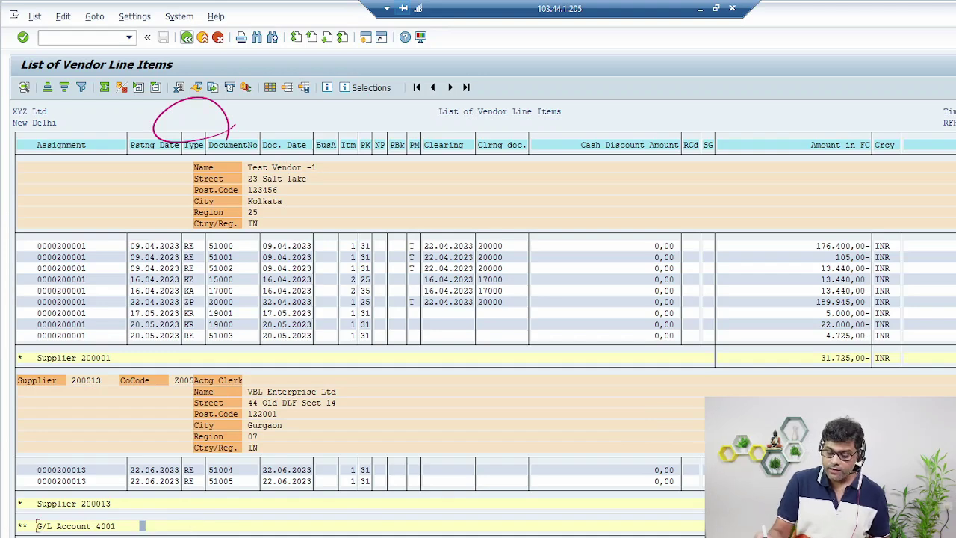
pyautogui.moveTo(206, 525); pyautogui.dragTo(245, 508)
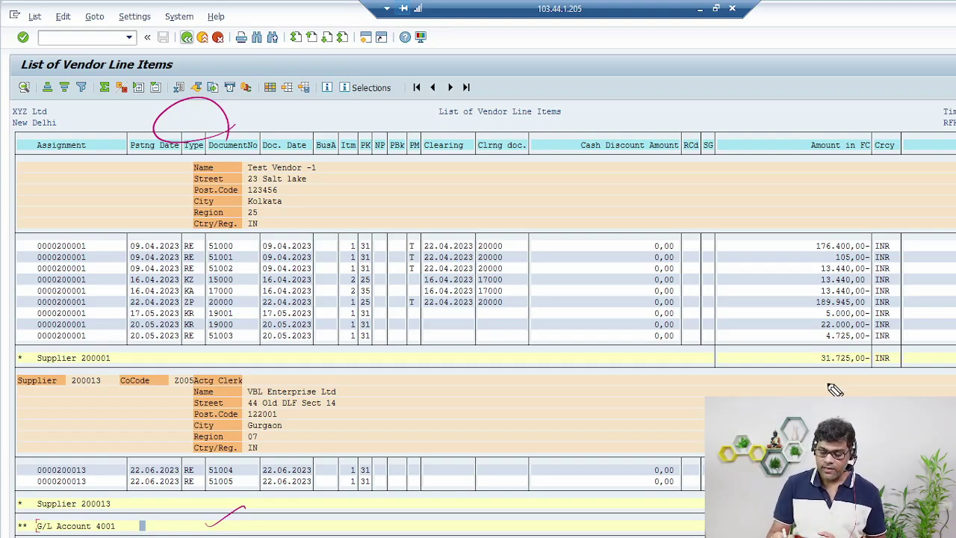
pyautogui.moveTo(327, 174); pyautogui.dragTo(419, 134)
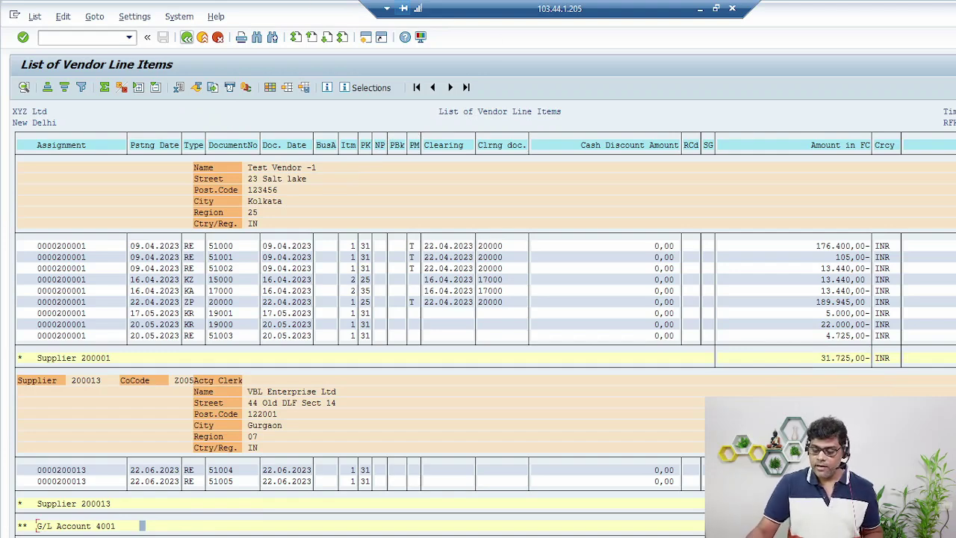
# - Open a new SAP session and start transaction FBL3N for the G/L account line item display
pyautogui.click(366, 37)
pyautogui.hotkey('alt', 'Tab')
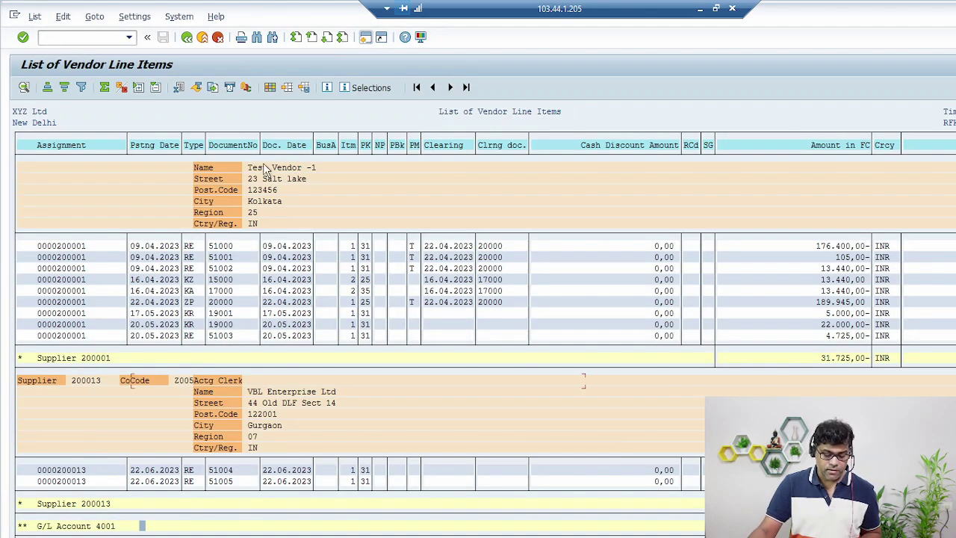
pyautogui.write('fbl3n')
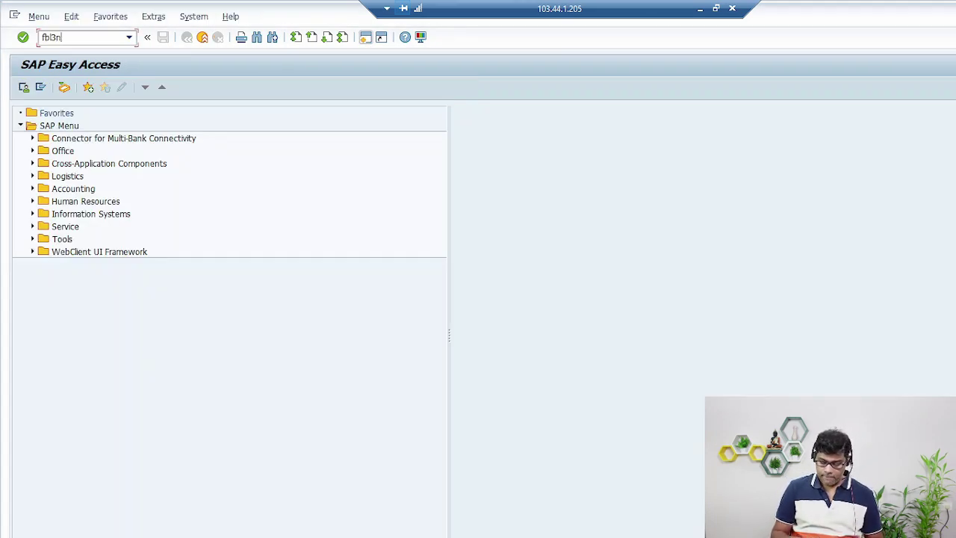
pyautogui.press('Return')
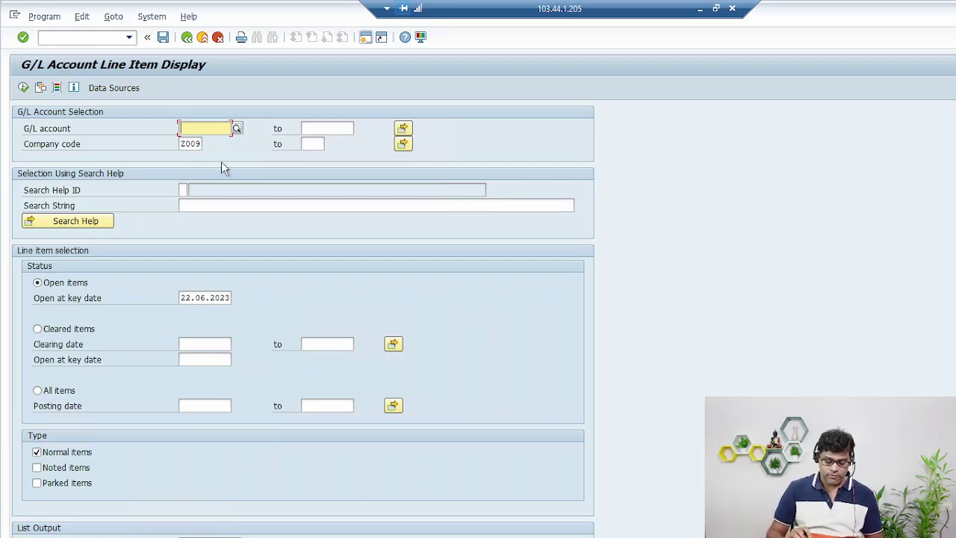
# - Display the open items of G/L account 4001 in company code Z005 and tick the amounts of documents 51004 and 51005
pyautogui.write('4001')
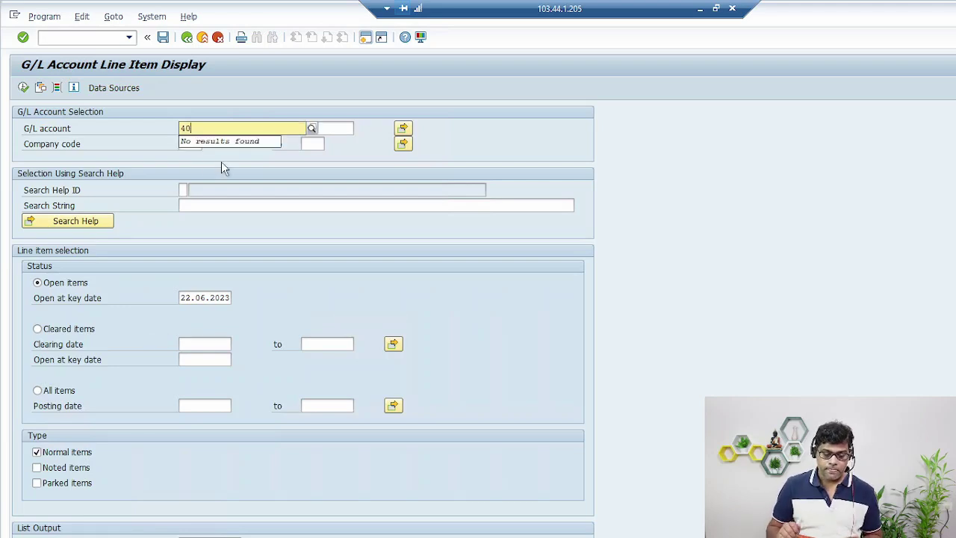
pyautogui.press('Tab')
pyautogui.press('Tab')
pyautogui.press('BackSpace')
pyautogui.write('z005')
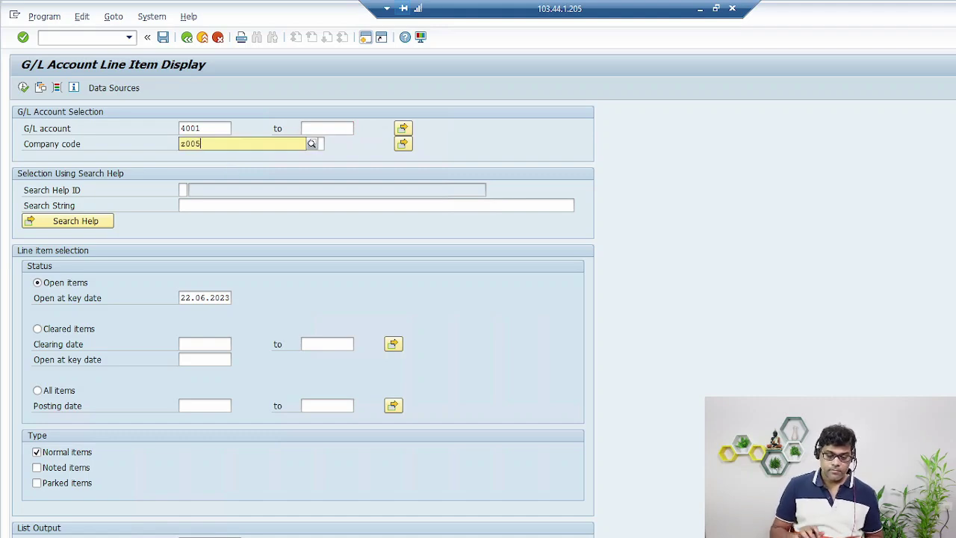
pyautogui.click(198, 164)
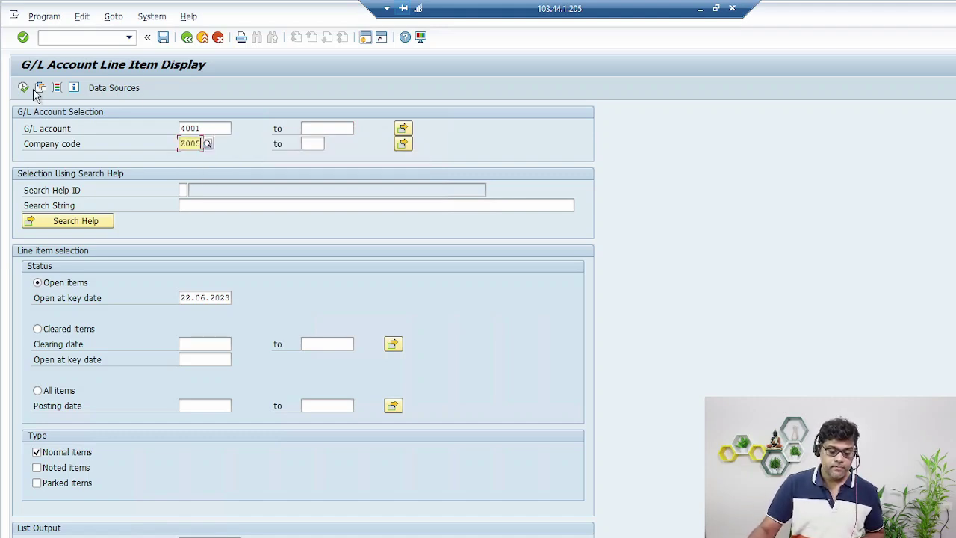
pyautogui.click(23, 87)
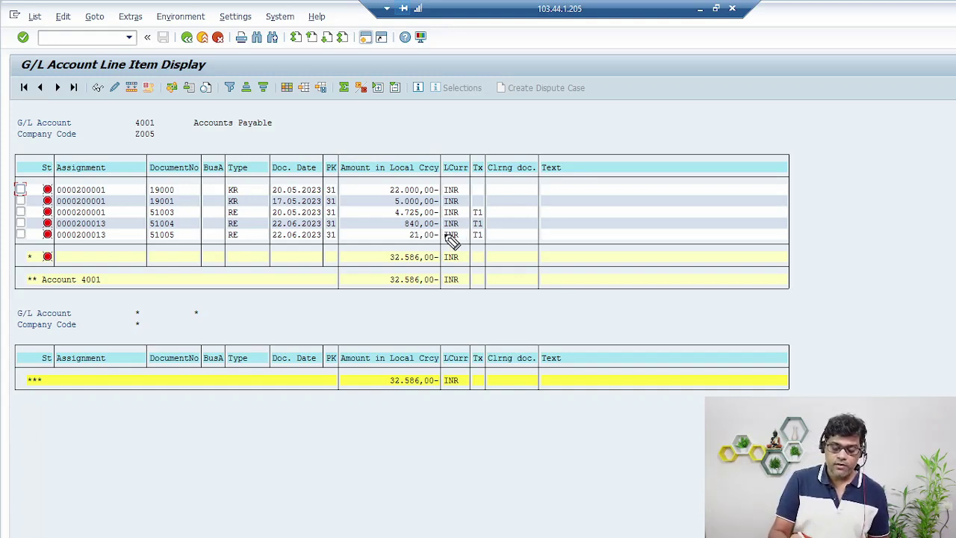
pyautogui.moveTo(384, 241)
pyautogui.mouseDown()
pyautogui.moveTo(403, 250)
pyautogui.moveTo(437, 234)
pyautogui.mouseUp()
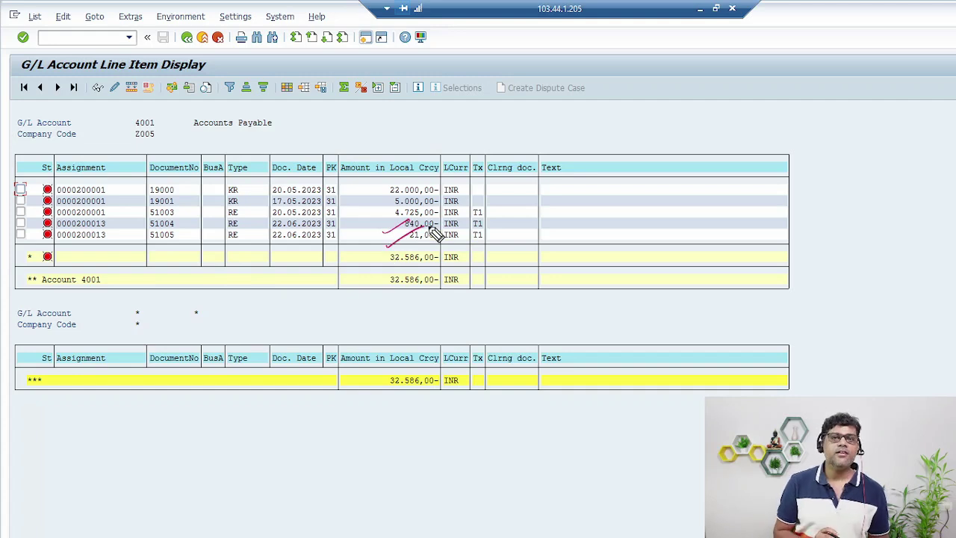
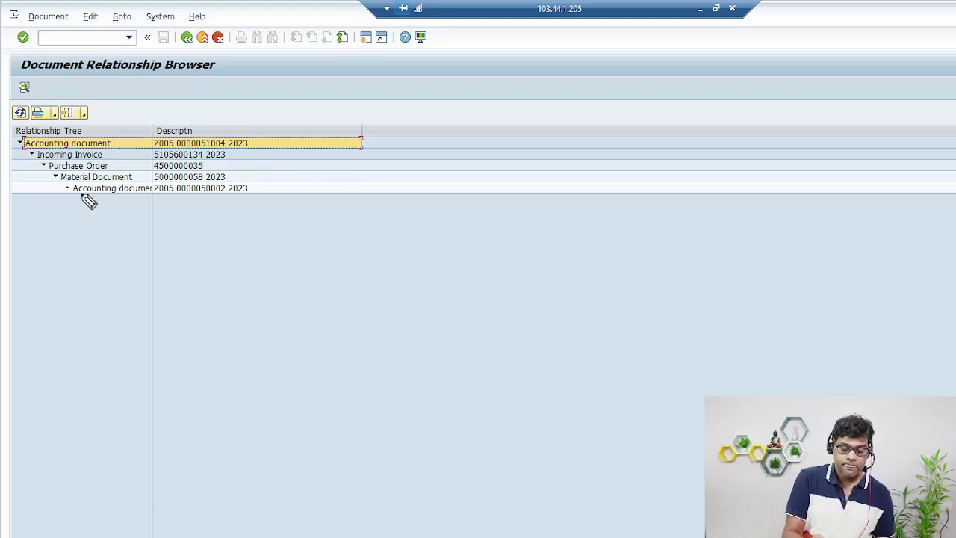
# - Tick the purchase order, material document and last accounting document in the relationship tree, circle accounting document 51004's number, and clear the marks after each
pyautogui.moveTo(243, 165); pyautogui.dragTo(295, 157)
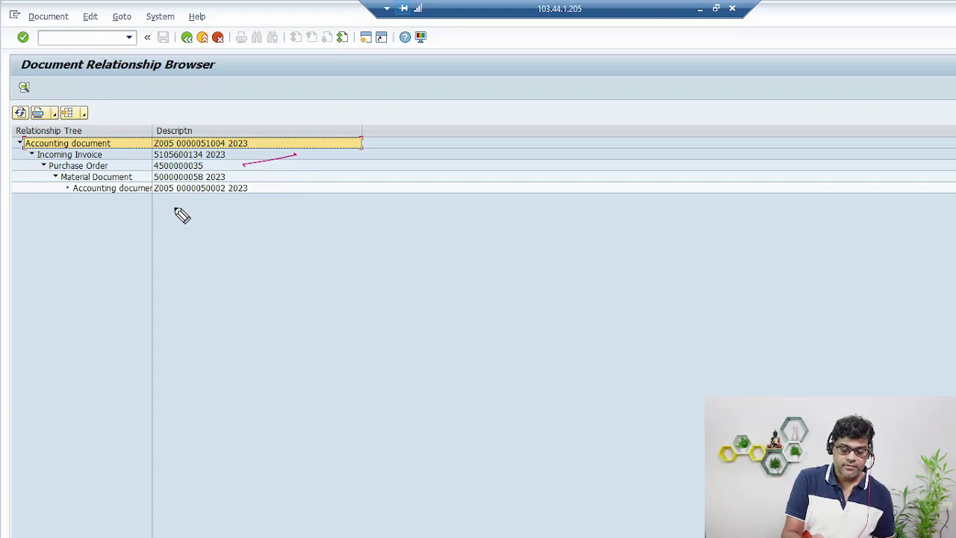
pyautogui.moveTo(283, 173); pyautogui.dragTo(338, 154)
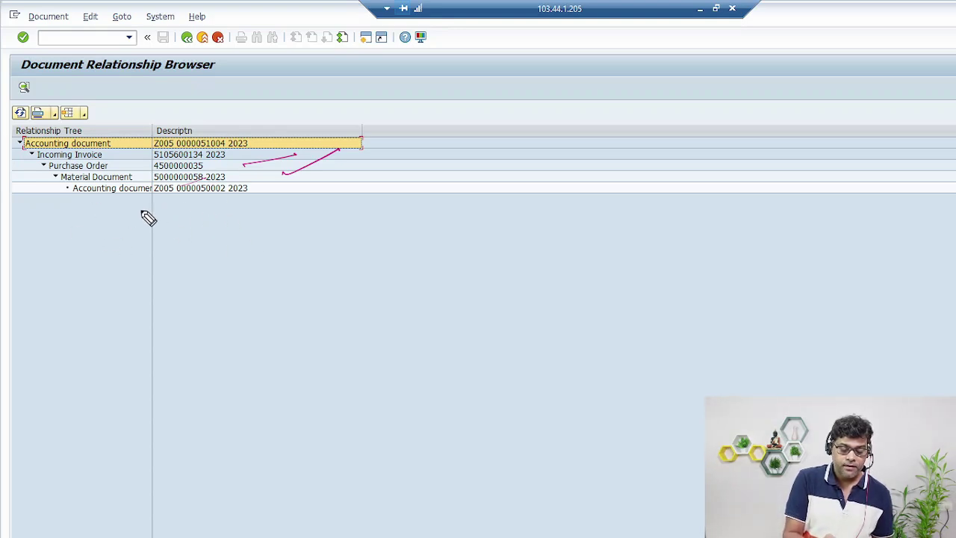
pyautogui.moveTo(186, 210); pyautogui.dragTo(247, 198)
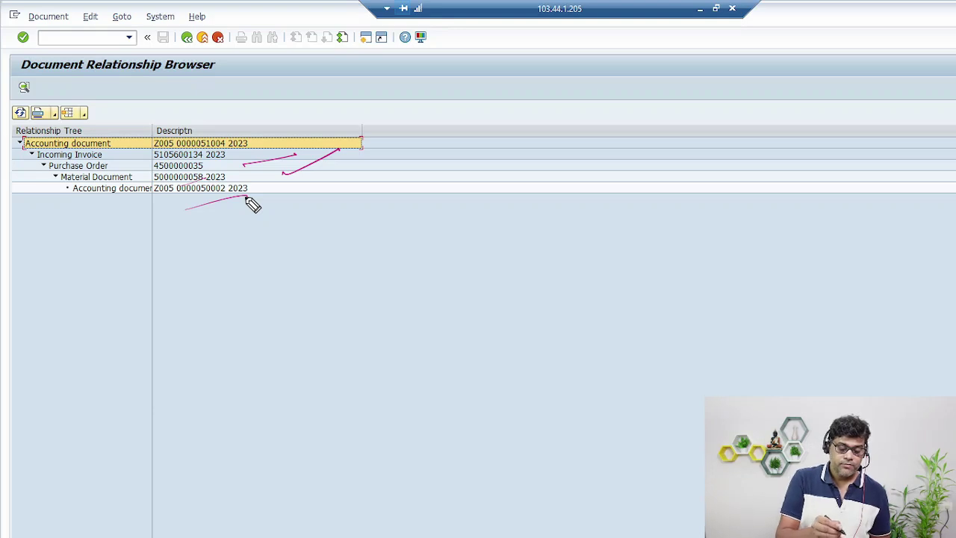
pyautogui.press('Escape')
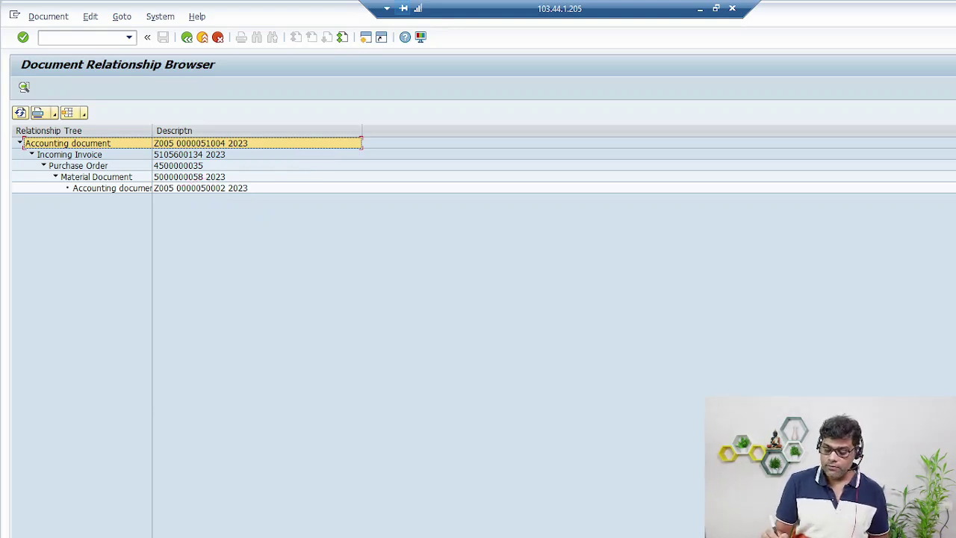
pyautogui.moveTo(216, 142); pyautogui.dragTo(178, 152)
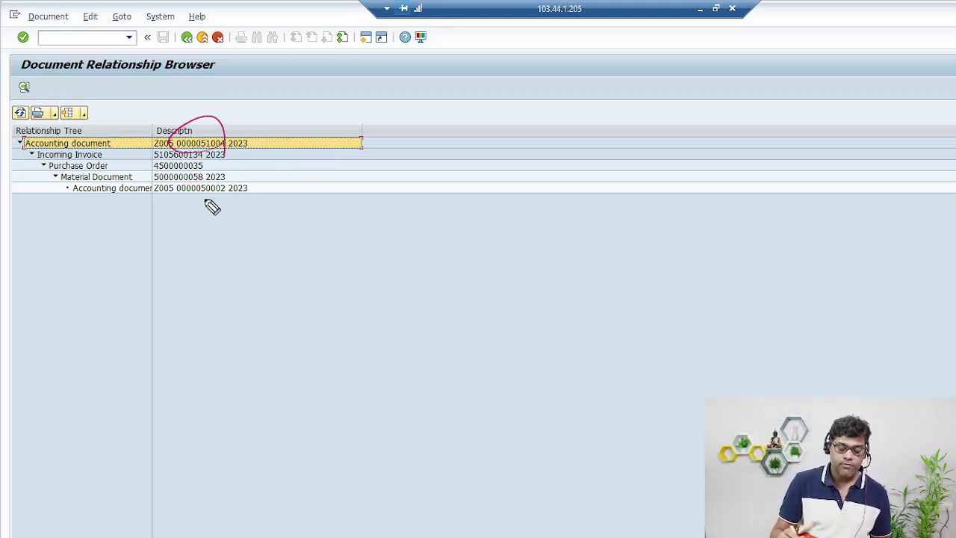
pyautogui.press('Escape')
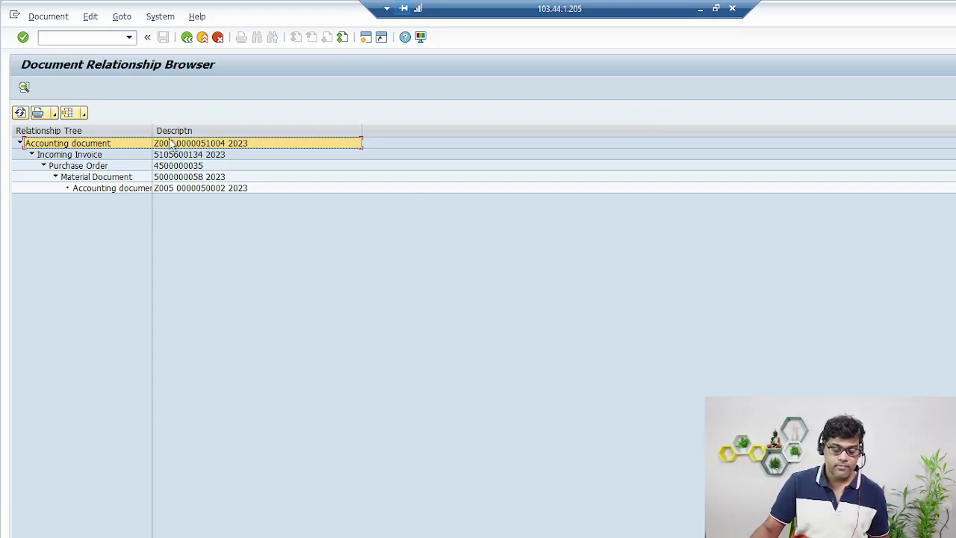
# - Open accounting document 51004 and write the goods receipt entry beside it: Stk Dr 820, GR/IR Cr 800, Freight Cr 20, bracketed as GR
pyautogui.click(198, 147)
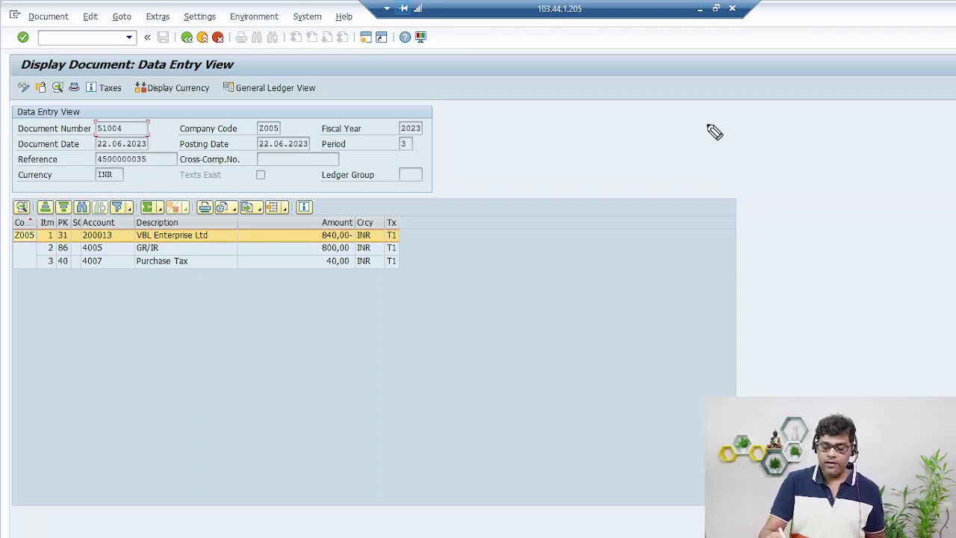
pyautogui.moveTo(631, 107)
pyautogui.mouseDown()
pyautogui.moveTo(625, 116)
pyautogui.moveTo(676, 114)
pyautogui.moveTo(689, 91)
pyautogui.moveTo(708, 93)
pyautogui.mouseUp()
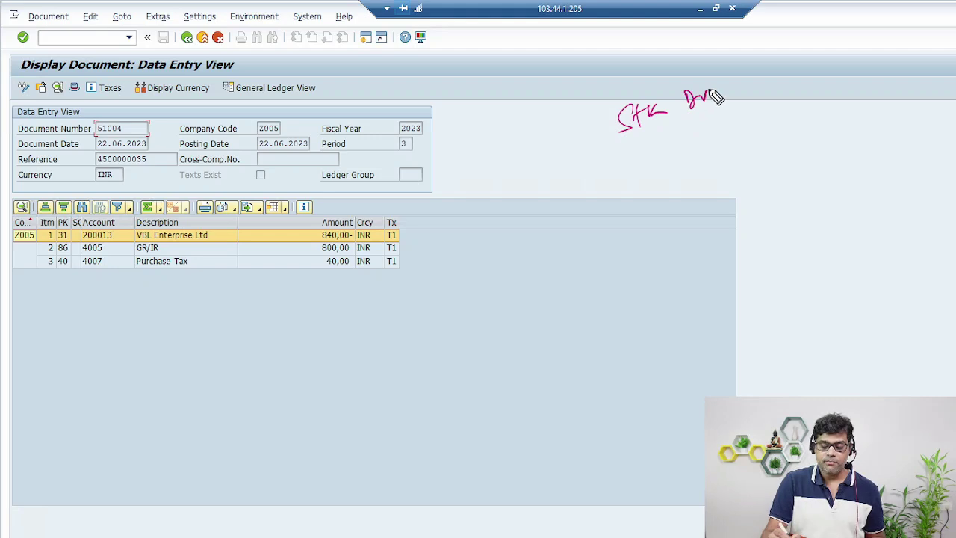
pyautogui.moveTo(757, 63)
pyautogui.mouseDown()
pyautogui.moveTo(777, 71)
pyautogui.moveTo(798, 52)
pyautogui.mouseUp()
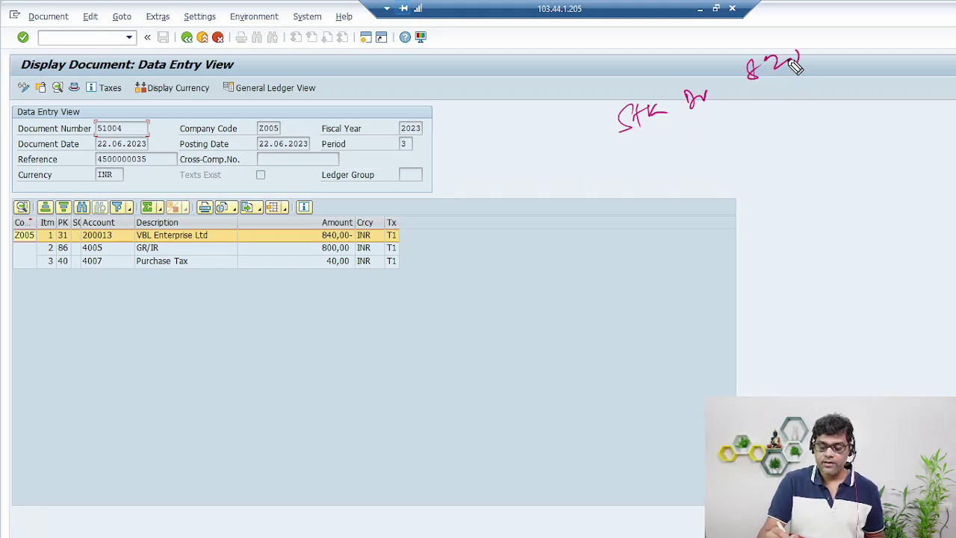
pyautogui.moveTo(629, 146)
pyautogui.mouseDown()
pyautogui.moveTo(651, 158)
pyautogui.moveTo(798, 87)
pyautogui.mouseUp()
pyautogui.moveTo(635, 175)
pyautogui.mouseDown()
pyautogui.moveTo(633, 202)
pyautogui.moveTo(689, 183)
pyautogui.moveTo(758, 139)
pyautogui.mouseUp()
pyautogui.moveTo(802, 115)
pyautogui.mouseDown()
pyautogui.moveTo(836, 103)
pyautogui.moveTo(815, 107)
pyautogui.mouseUp()
pyautogui.moveTo(829, 33); pyautogui.dragTo(867, 106)
pyautogui.moveTo(907, 32)
pyautogui.mouseDown()
pyautogui.moveTo(914, 57)
pyautogui.moveTo(953, 47)
pyautogui.mouseUp()
# - Write the invoice entry below a dividing line: GR/IR Dr 800, Vendor 840, purchase tax Dr 40, and clear all annotations
pyautogui.moveTo(583, 263); pyautogui.dragTo(856, 134)
pyautogui.moveTo(679, 237)
pyautogui.mouseDown()
pyautogui.moveTo(694, 256)
pyautogui.moveTo(714, 237)
pyautogui.moveTo(748, 232)
pyautogui.mouseUp()
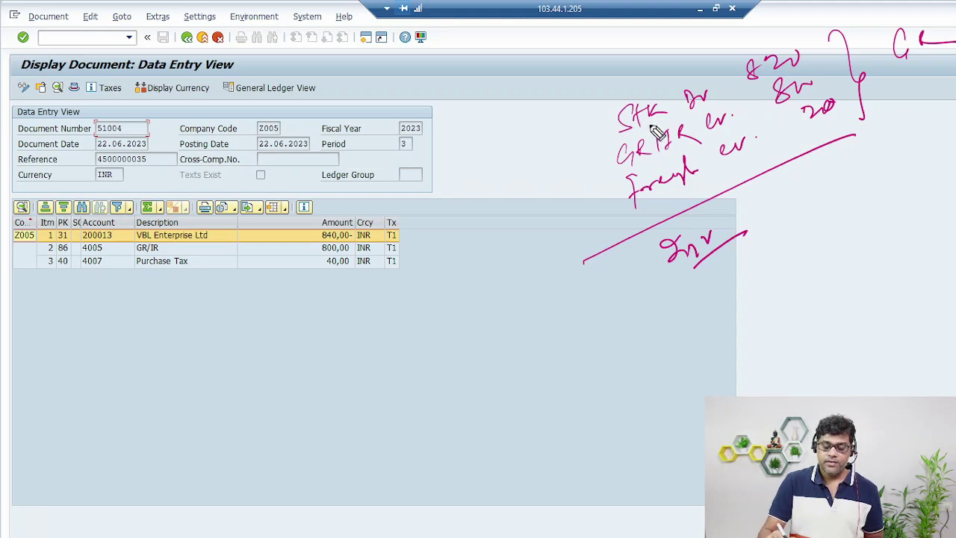
pyautogui.moveTo(682, 300)
pyautogui.mouseDown()
pyautogui.moveTo(677, 319)
pyautogui.moveTo(710, 284)
pyautogui.moveTo(732, 299)
pyautogui.moveTo(769, 297)
pyautogui.moveTo(776, 276)
pyautogui.moveTo(788, 274)
pyautogui.mouseUp()
pyautogui.moveTo(843, 221)
pyautogui.mouseDown()
pyautogui.moveTo(834, 249)
pyautogui.moveTo(841, 228)
pyautogui.moveTo(874, 216)
pyautogui.mouseUp()
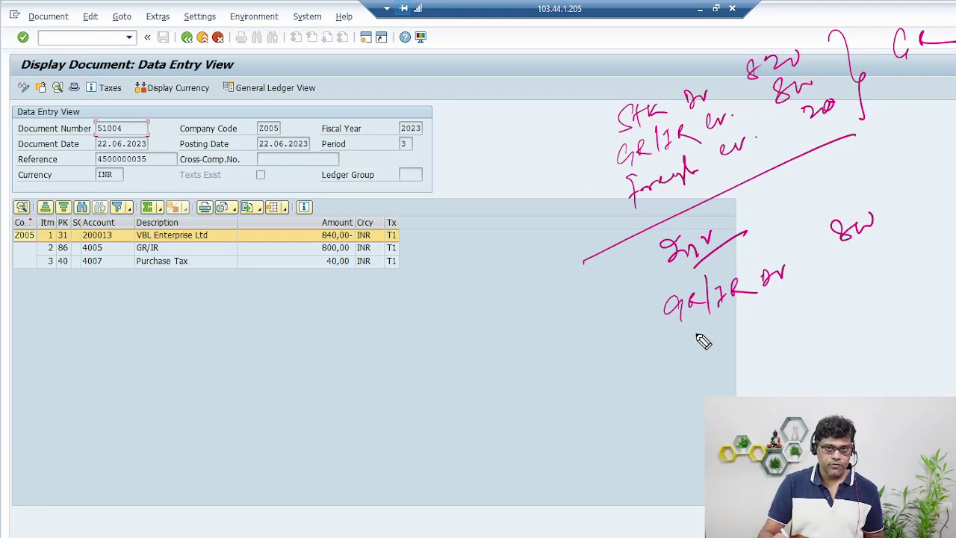
pyautogui.moveTo(689, 361); pyautogui.dragTo(809, 310)
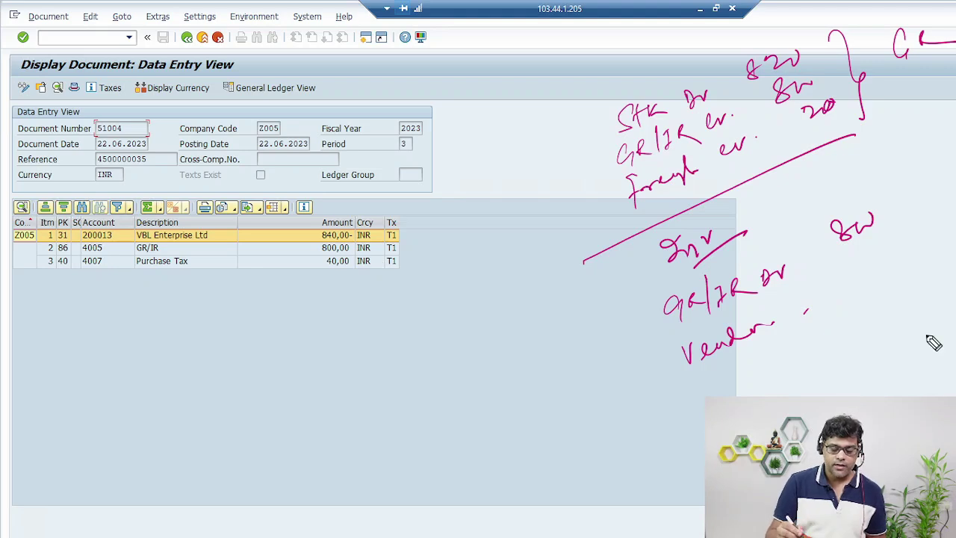
pyautogui.moveTo(871, 284)
pyautogui.mouseDown()
pyautogui.moveTo(884, 261)
pyautogui.moveTo(892, 267)
pyautogui.moveTo(882, 270)
pyautogui.mouseUp()
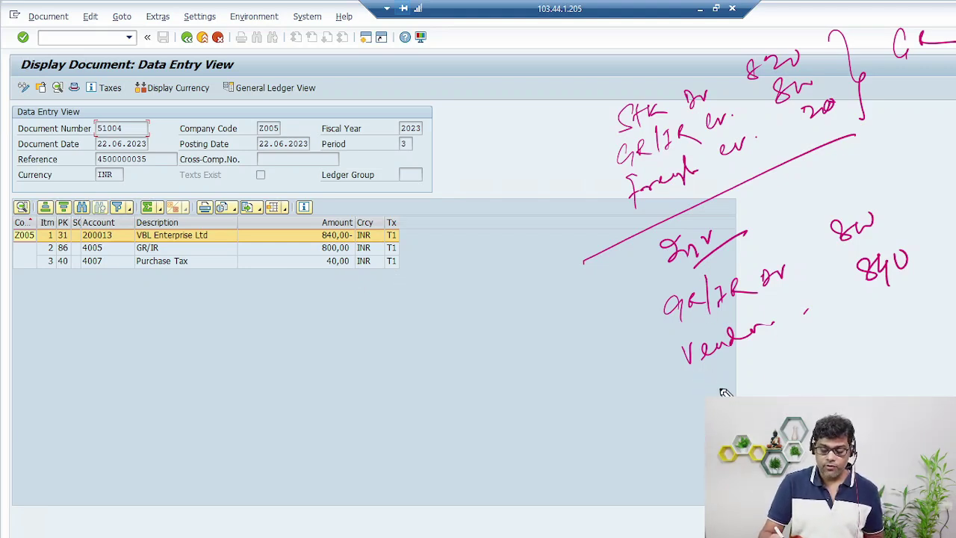
pyautogui.moveTo(700, 400)
pyautogui.mouseDown()
pyautogui.moveTo(710, 379)
pyautogui.moveTo(752, 391)
pyautogui.moveTo(777, 366)
pyautogui.moveTo(830, 347)
pyautogui.mouseUp()
pyautogui.moveTo(895, 306)
pyautogui.mouseDown()
pyautogui.moveTo(892, 316)
pyautogui.moveTo(904, 320)
pyautogui.moveTo(923, 313)
pyautogui.mouseUp()
pyautogui.moveTo(955, 238); pyautogui.dragTo(904, 209)
pyautogui.click(953, 319)
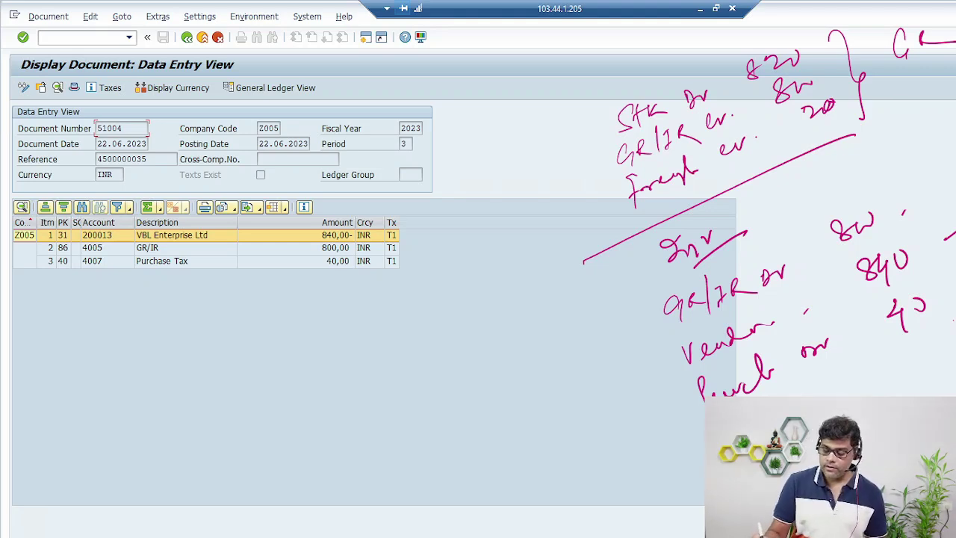
pyautogui.press('Escape')
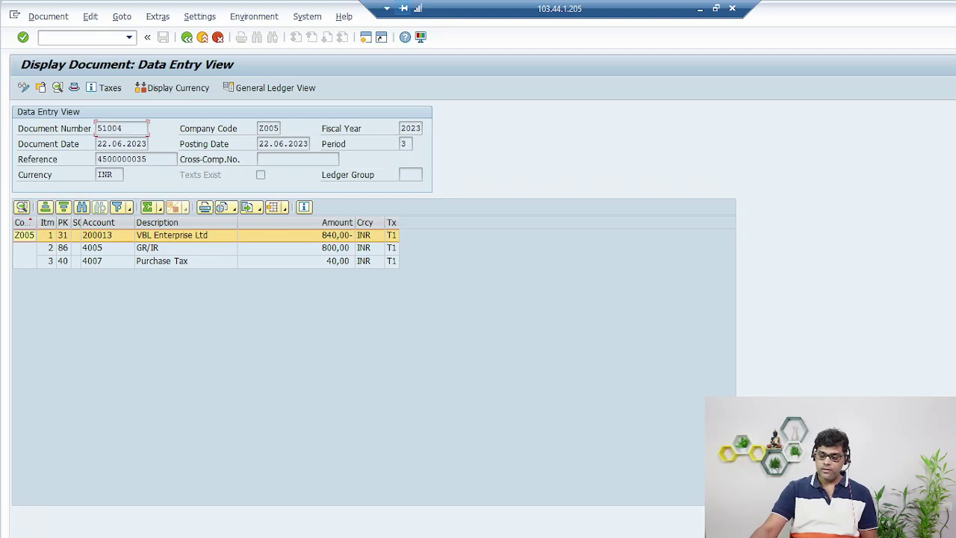
pyautogui.moveTo(396, 534)
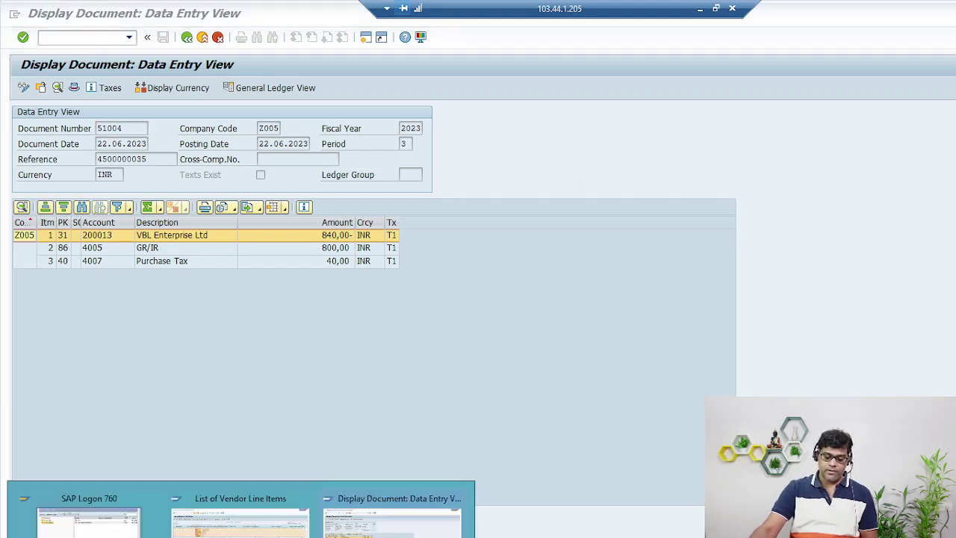
pyautogui.click(497, 535)
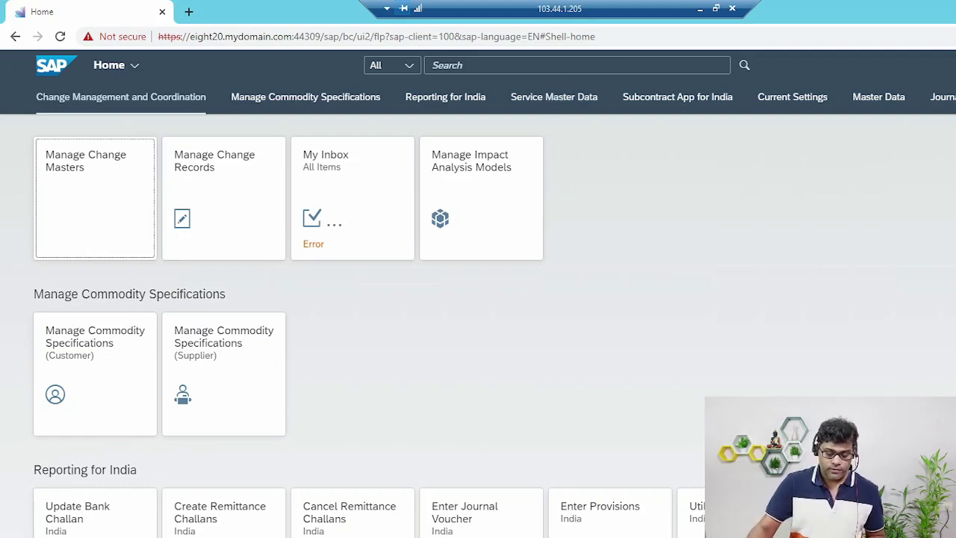
pyautogui.click(241, 515)
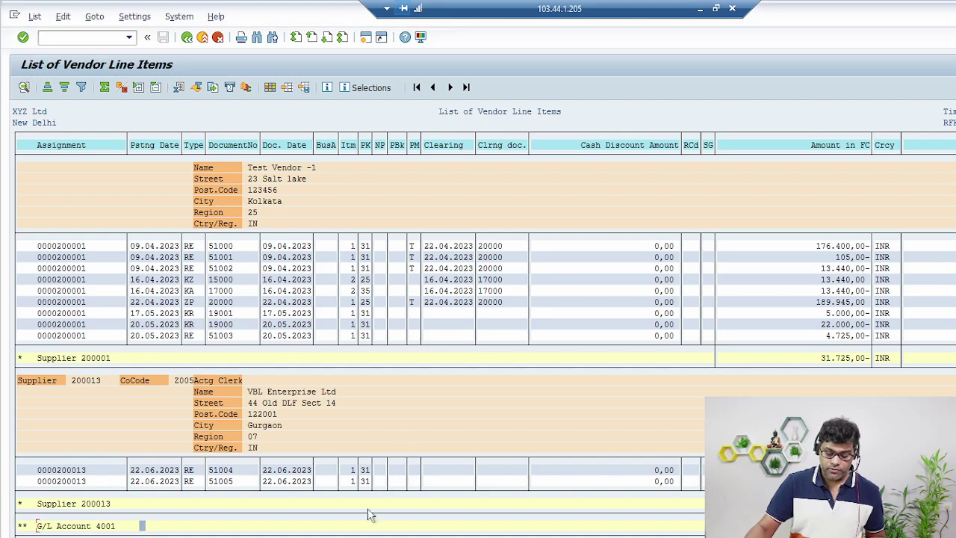
pyautogui.click(393, 515)
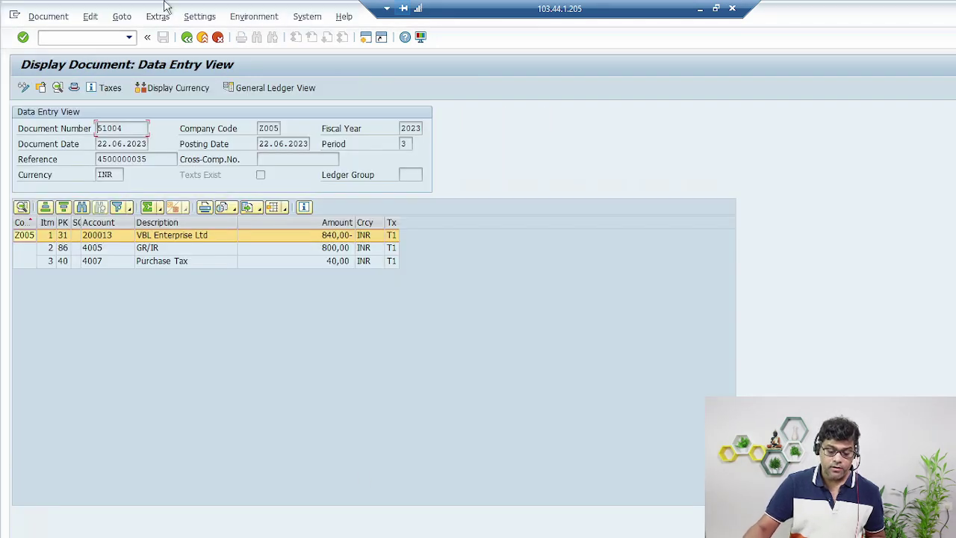
# - Return to the document relationship tree, open its purchase order, and copy the purchase order number
pyautogui.click(187, 37)
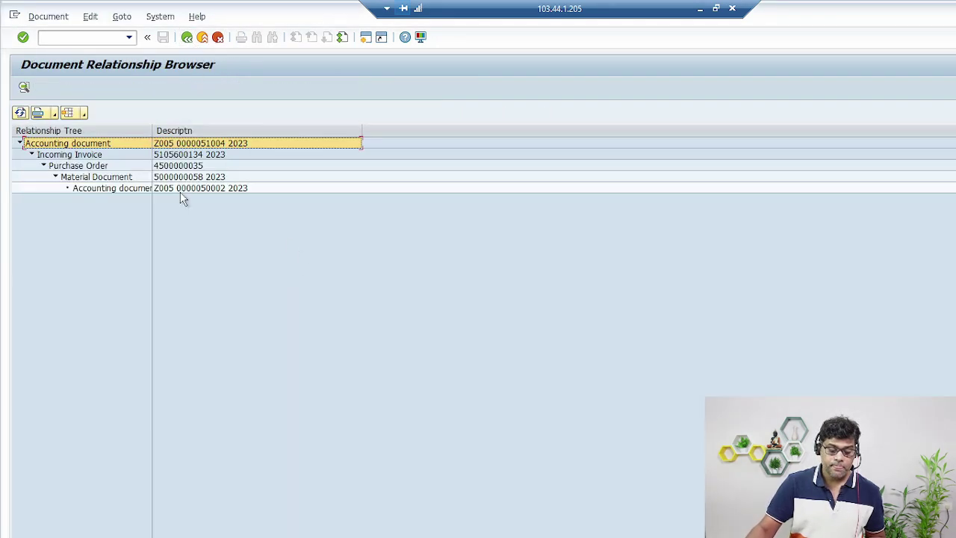
pyautogui.click(196, 168)
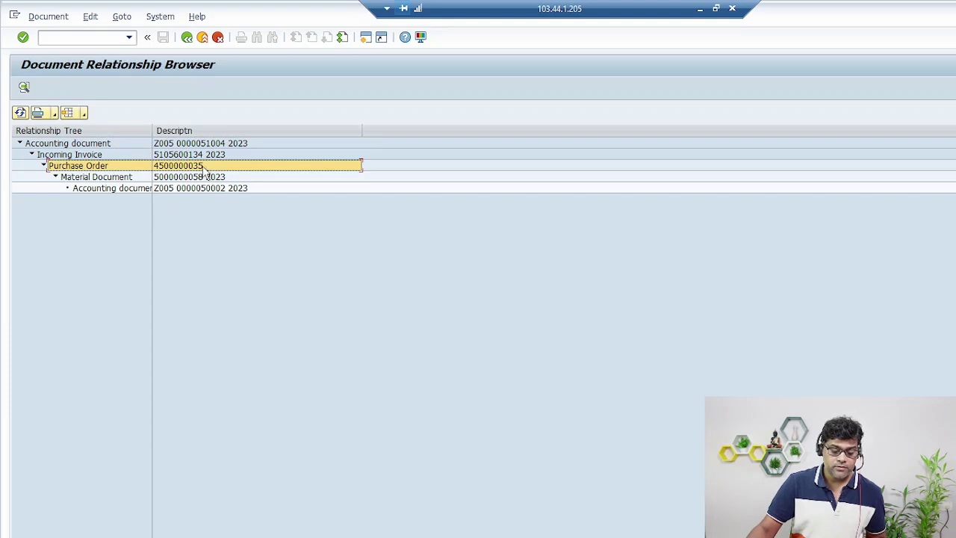
pyautogui.doubleClick(357, 171)
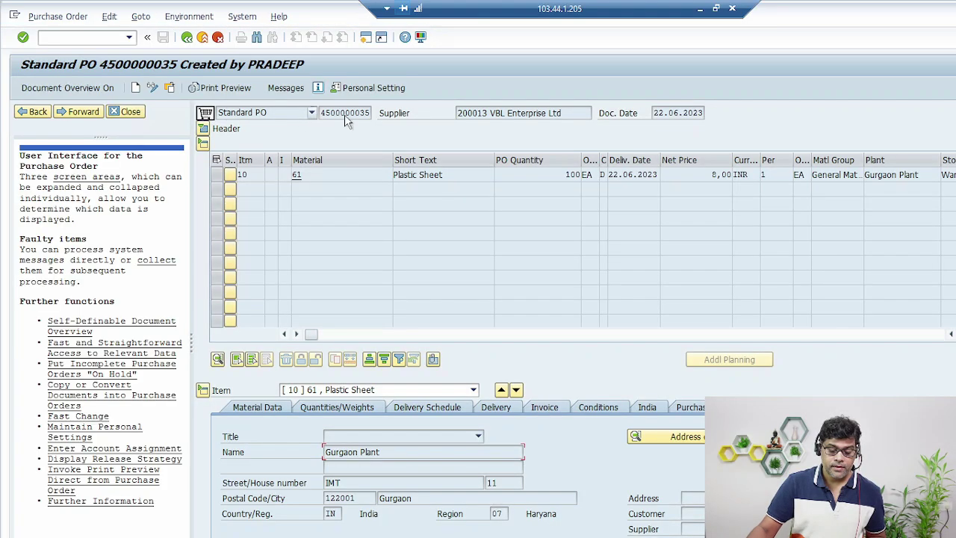
pyautogui.click(323, 112)
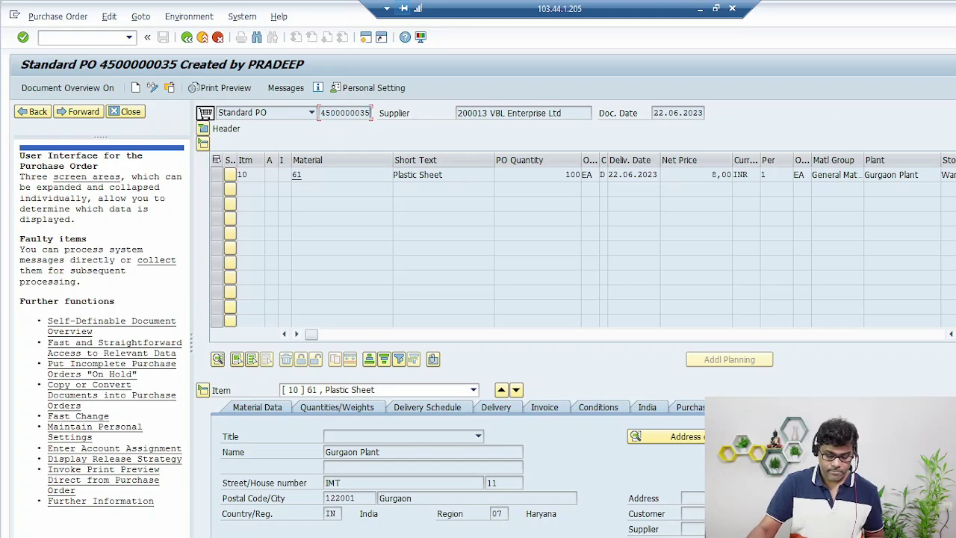
# - Switch to the SAP Fiori launchpad, search for "display document flow", and open the Display Document Flow app
pyautogui.hotkey('alt', 'Tab')
pyautogui.click(602, 66)
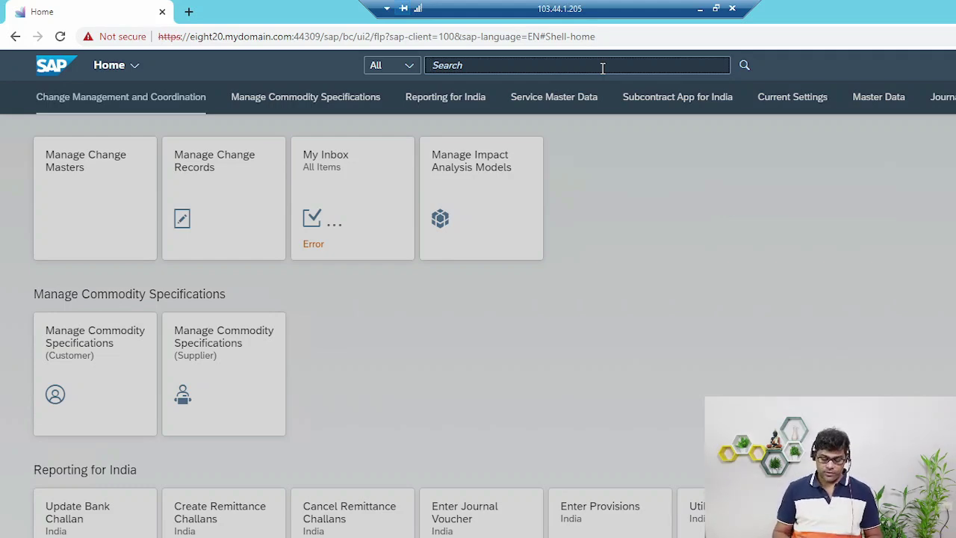
pyautogui.write('dis')
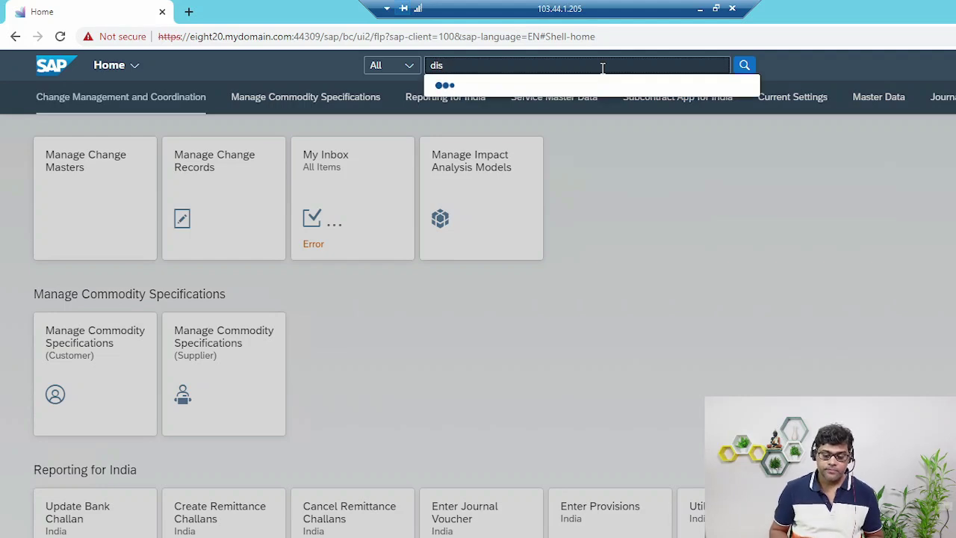
pyautogui.write('play document')
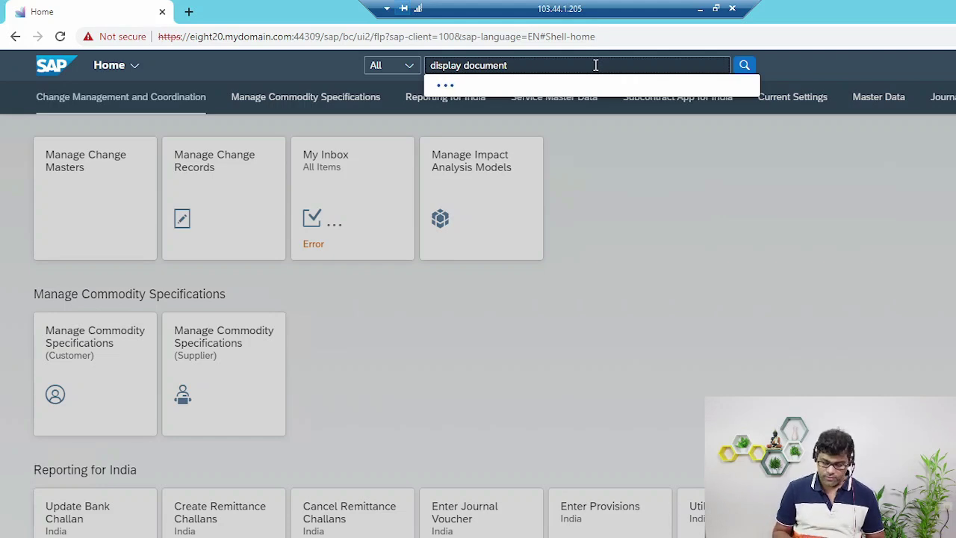
pyautogui.write('flow')
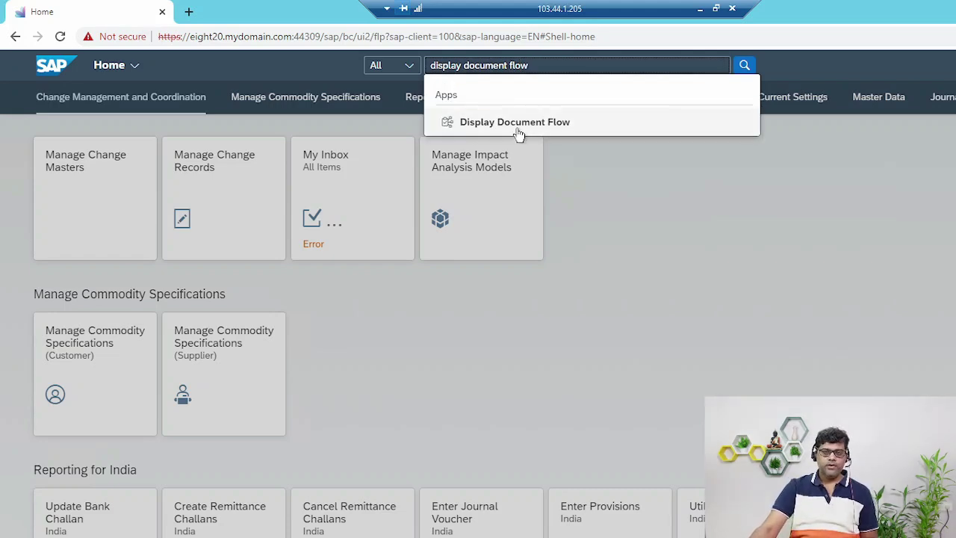
pyautogui.click(520, 132)
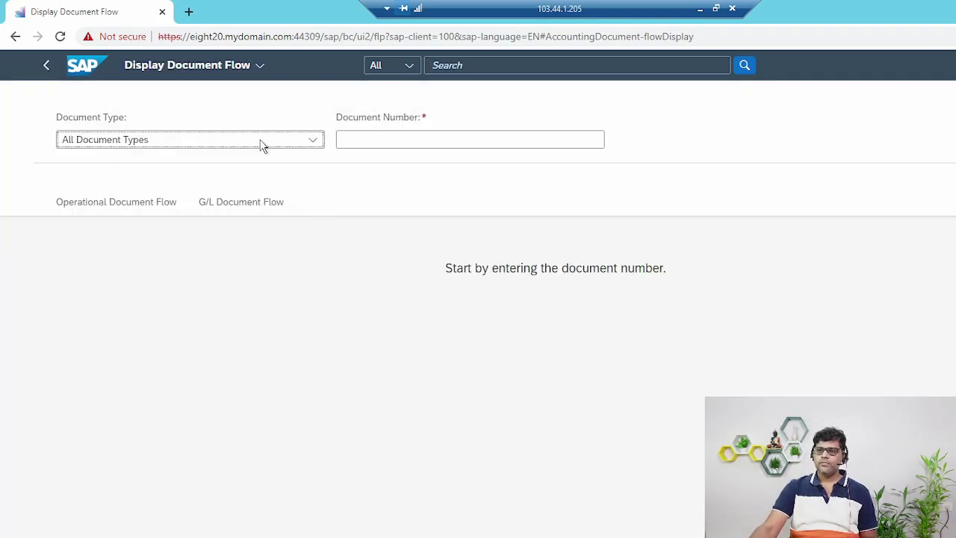
# - Display the document flow for the copied purchase order number, using Purchasing Document as the document type
pyautogui.click(312, 142)
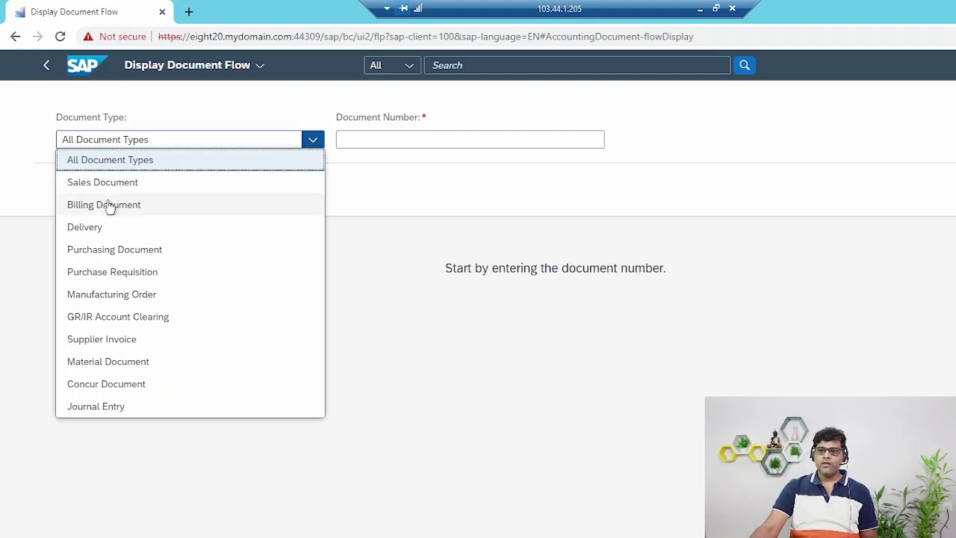
pyautogui.click(110, 251)
pyautogui.click(393, 139)
pyautogui.hotkey('ctrl', 'v')
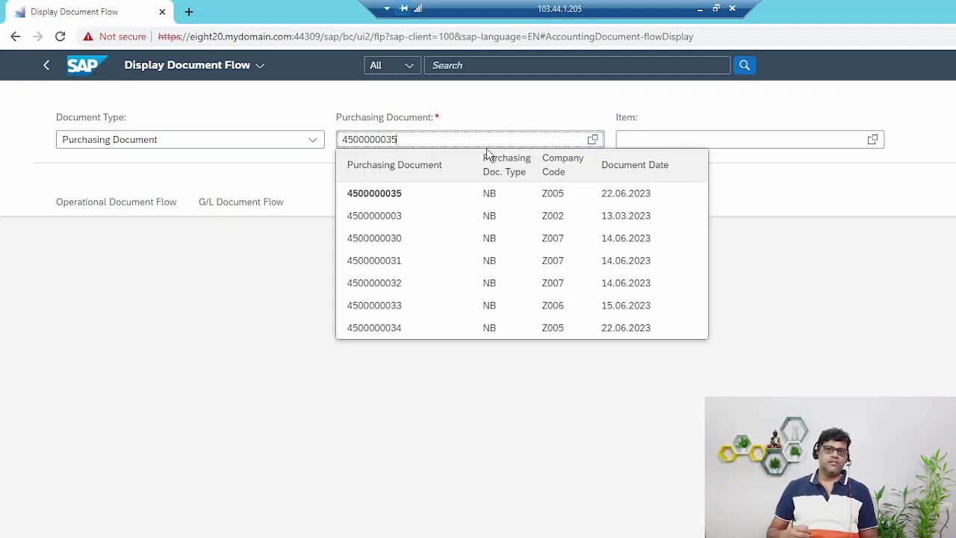
pyautogui.click(381, 196)
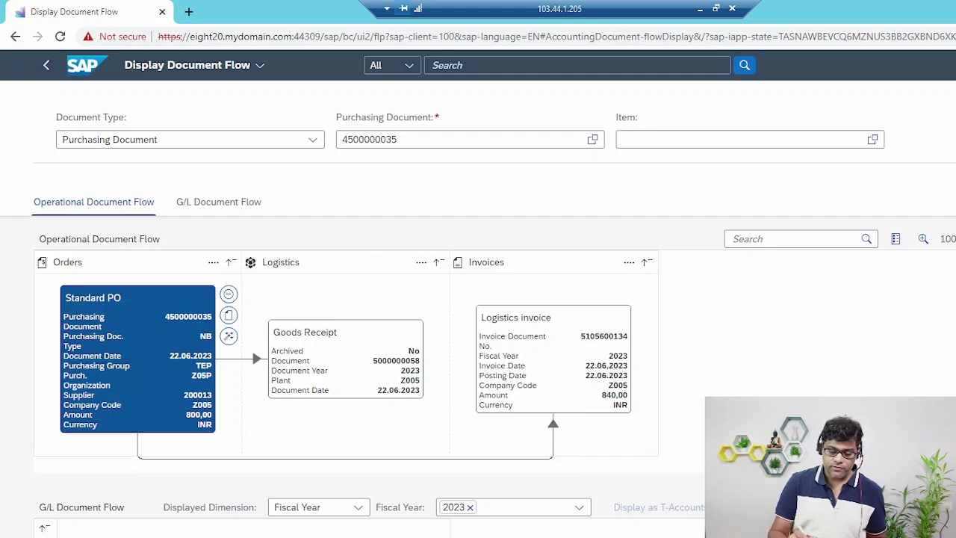
# - Draw arrows from the standard PO to the goods receipt and from the goods receipt and logistics invoice to their journal entries
pyautogui.moveTo(75, 238); pyautogui.dragTo(105, 265)
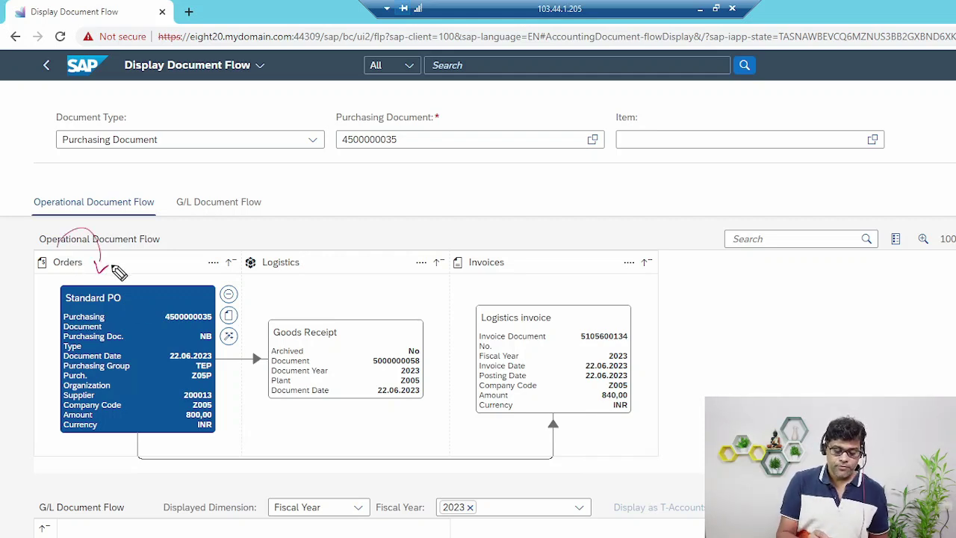
pyautogui.moveTo(187, 416); pyautogui.dragTo(309, 404)
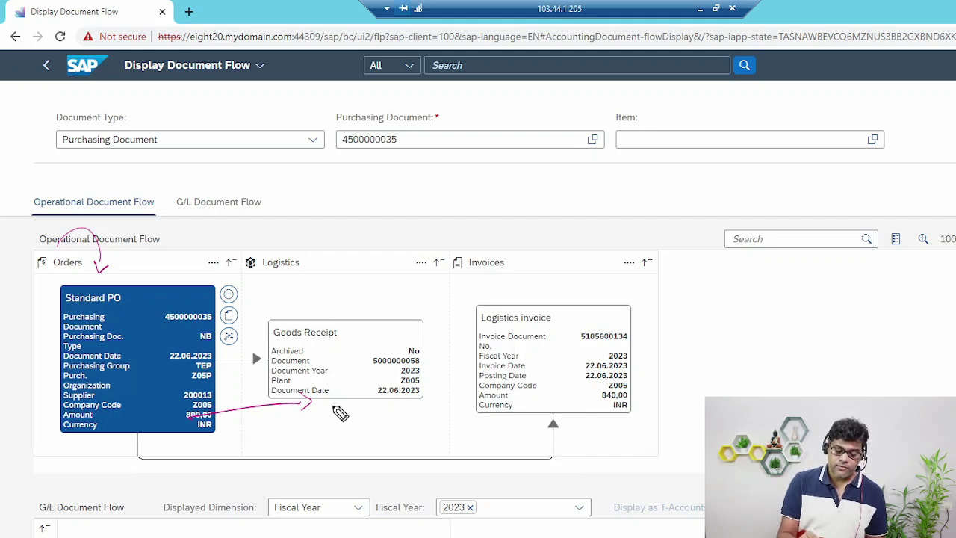
pyautogui.moveTo(335, 405)
pyautogui.mouseDown()
pyautogui.moveTo(287, 474)
pyautogui.moveTo(222, 536)
pyautogui.mouseUp()
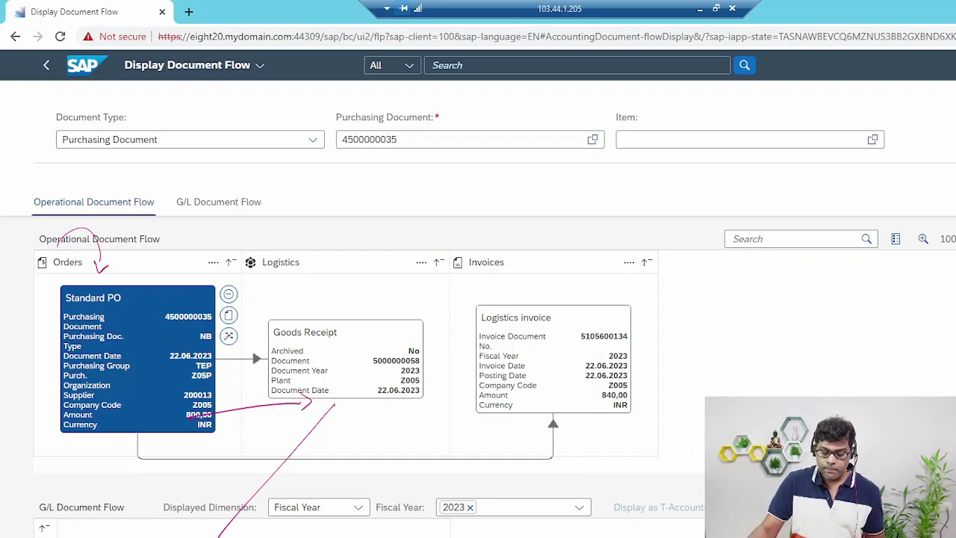
pyautogui.scroll(-1, 478, 309)
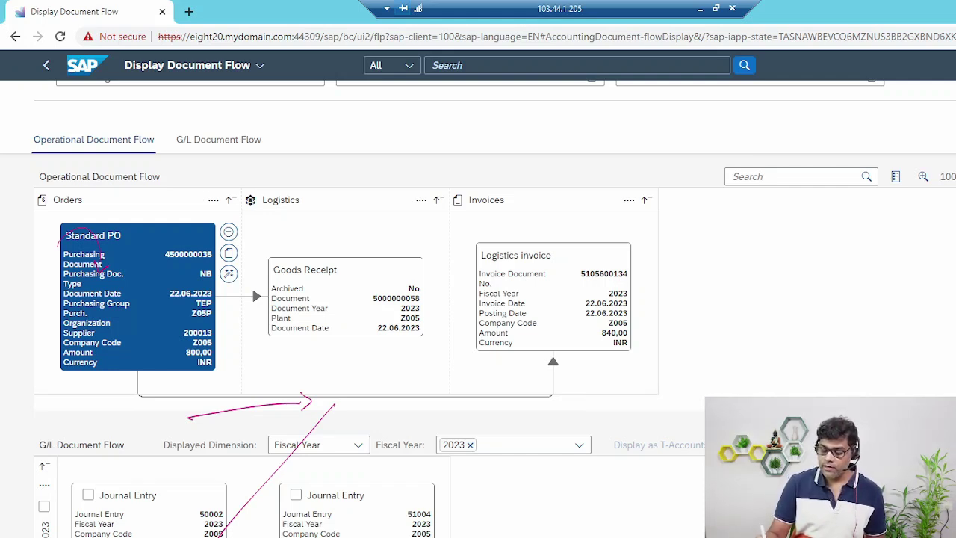
pyautogui.moveTo(549, 334); pyautogui.dragTo(422, 506)
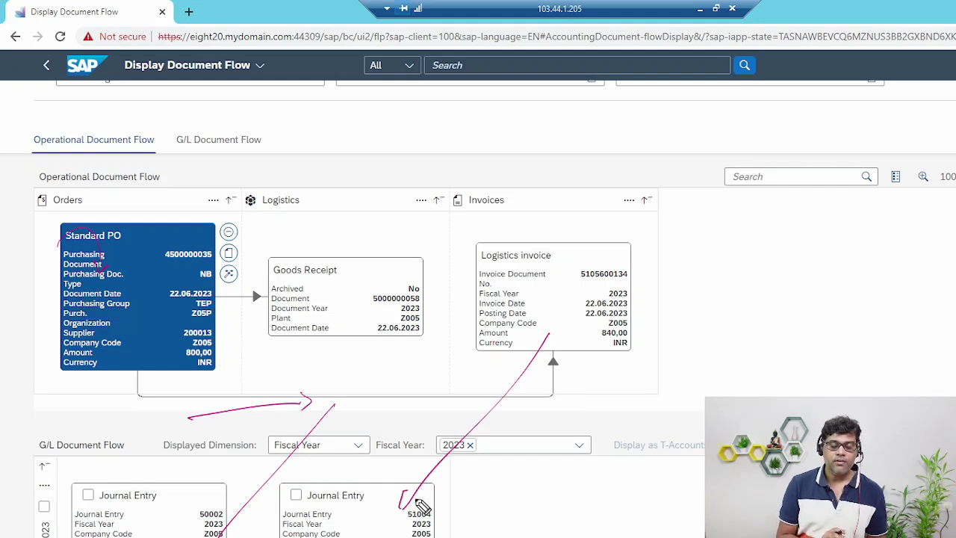
# - Write "A/c" beside the journal entries and "Log" with an arrow beside the logistics invoice, and clear all annotations
pyautogui.moveTo(565, 517); pyautogui.dragTo(626, 506)
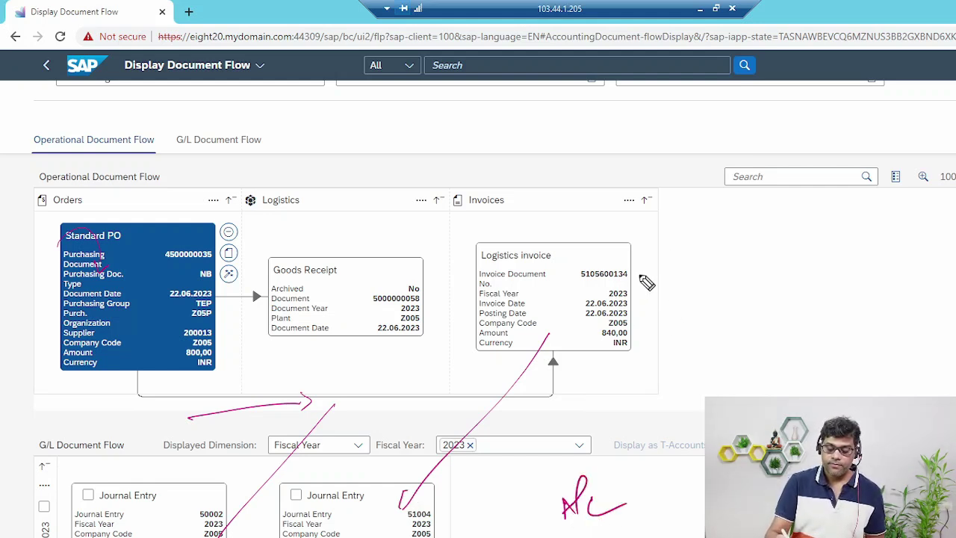
pyautogui.moveTo(654, 248)
pyautogui.mouseDown()
pyautogui.moveTo(693, 258)
pyautogui.moveTo(696, 285)
pyautogui.mouseUp()
pyautogui.moveTo(647, 314); pyautogui.dragTo(770, 255)
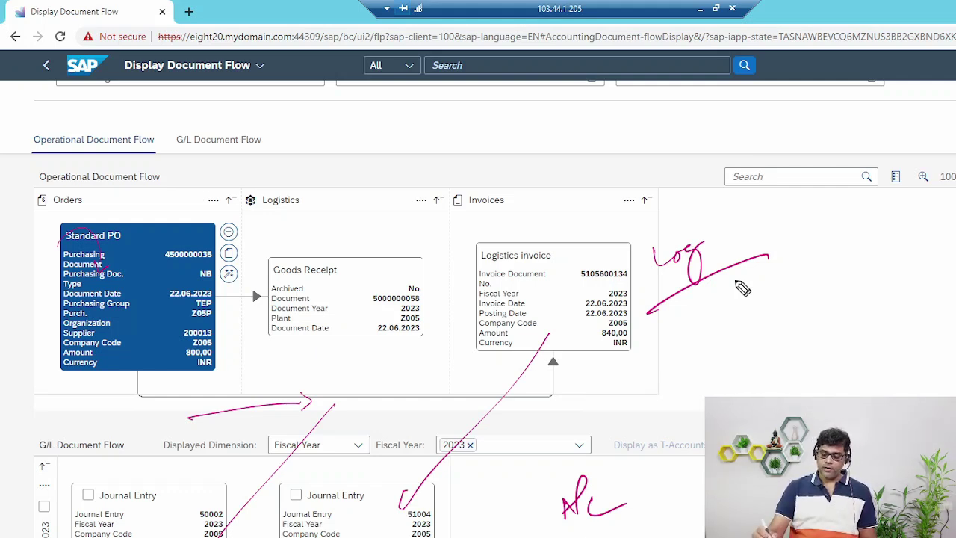
pyautogui.press('Escape')
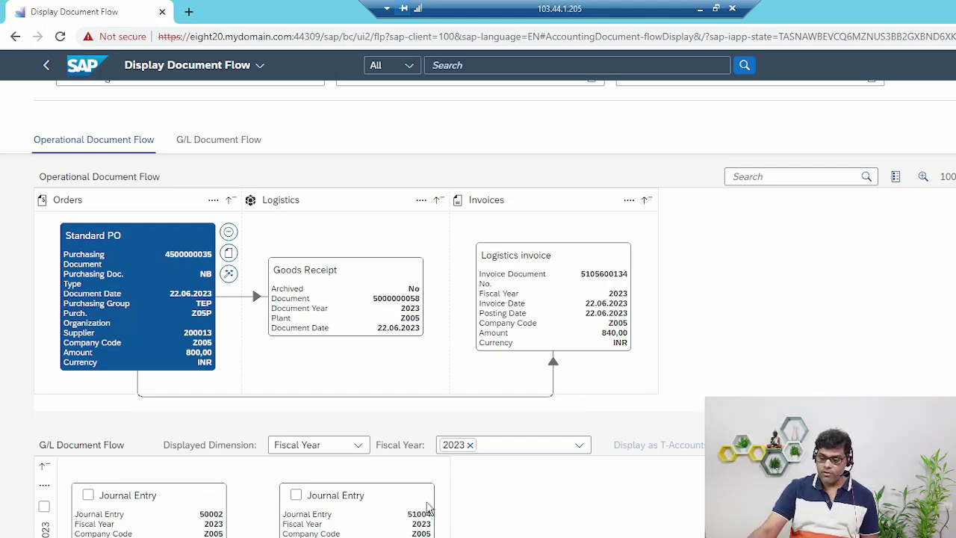
# - Switch to the vendor line items list in SAP GUI and review the entries posted for VBL Enterprise Ltd
pyautogui.click(239, 514)
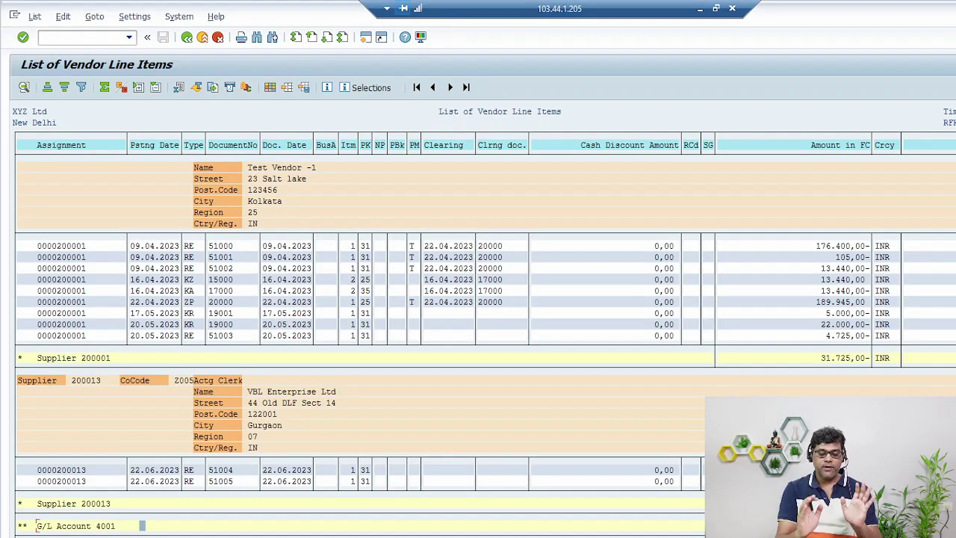
pyautogui.scroll(-2, 486, 351)
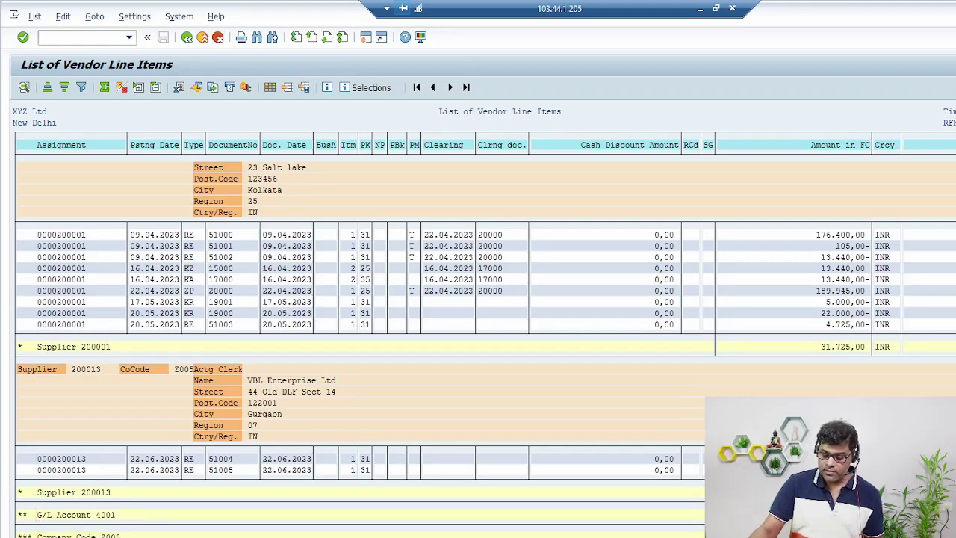
pyautogui.scroll(2, 486, 351)
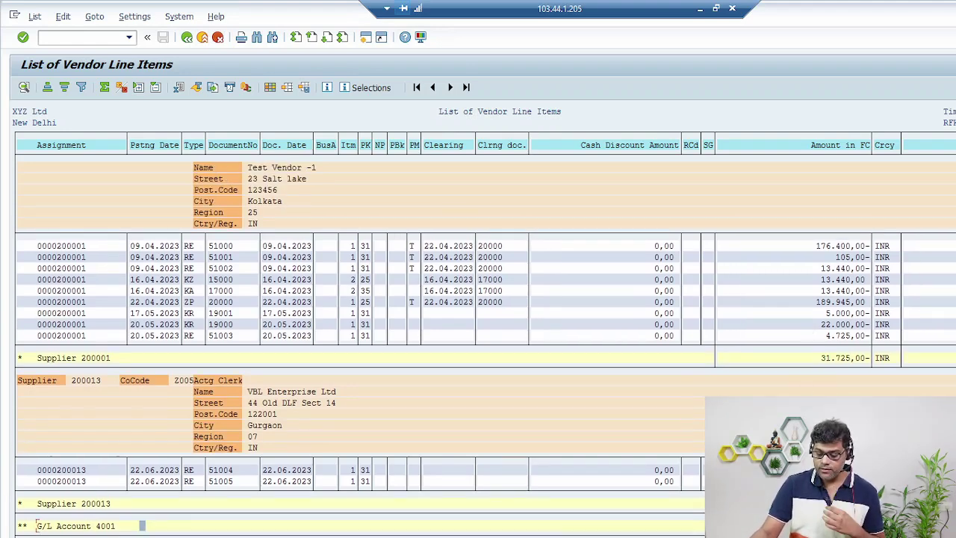
pyautogui.scroll(-1, 486, 351)
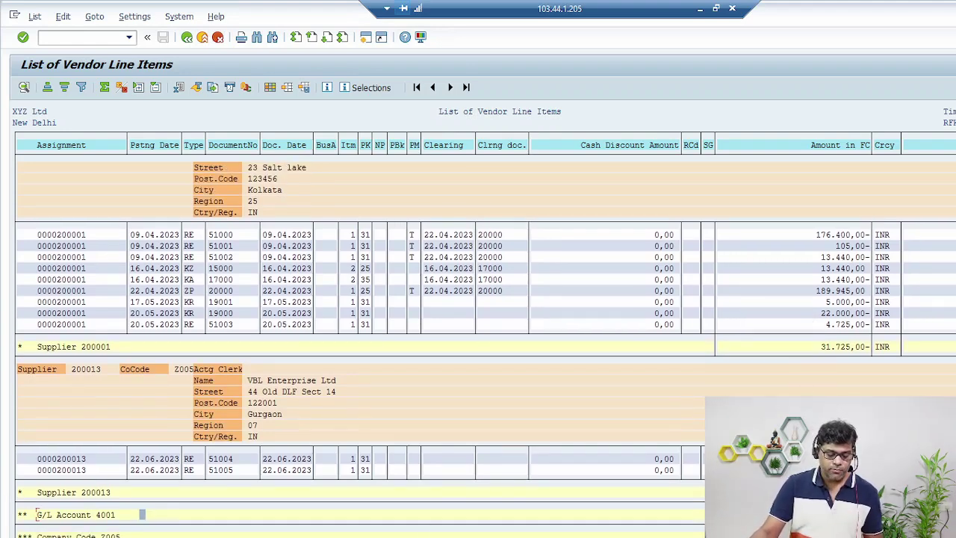
# - Switch back to the SAP Fiori launchpad, search for "manage supplier", and open the Manage Supplier Line Items app
pyautogui.hotkey('alt', 'Tab')
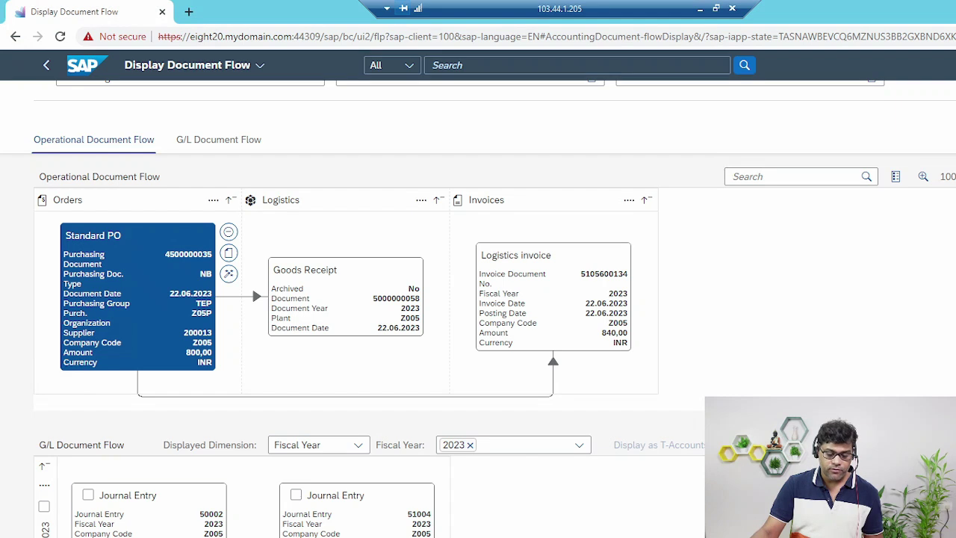
pyautogui.click(503, 59)
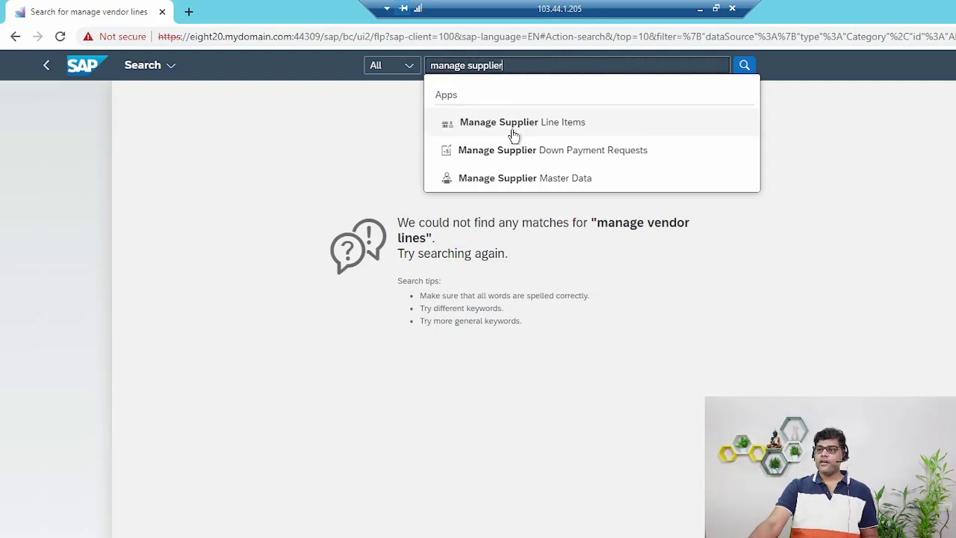
pyautogui.click(514, 128)
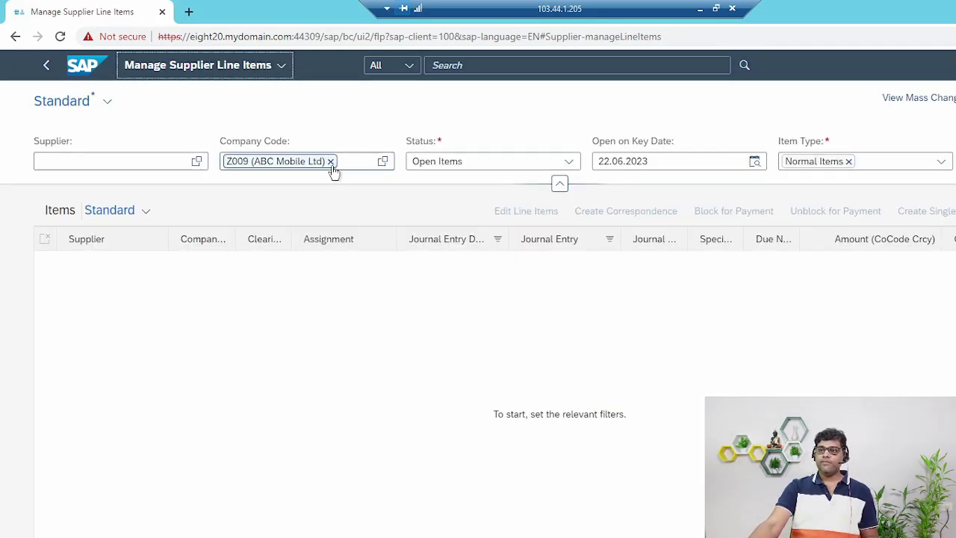
# - Replace the company code filter with Z005 (ABC Ltd) and list its open supplier items
pyautogui.click(330, 161)
pyautogui.write('z005')
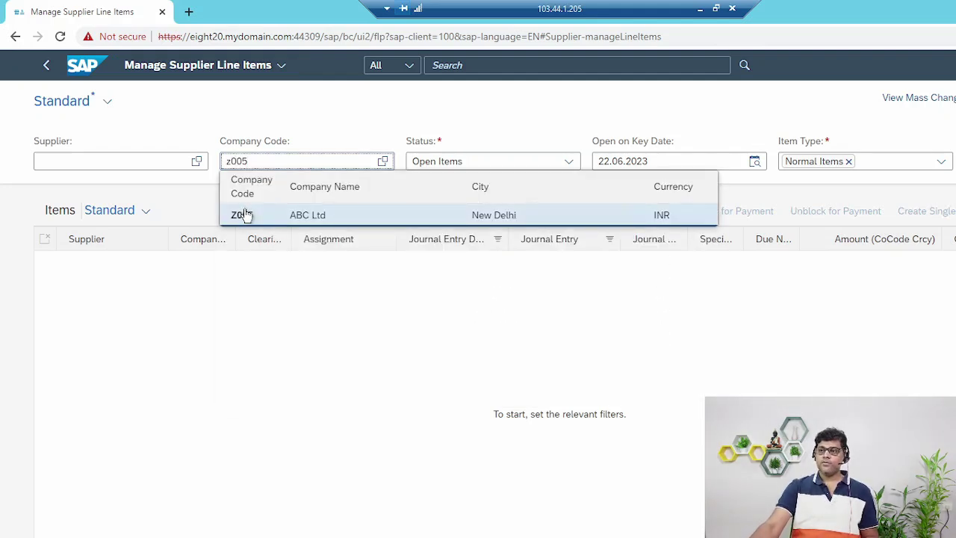
pyautogui.click(245, 215)
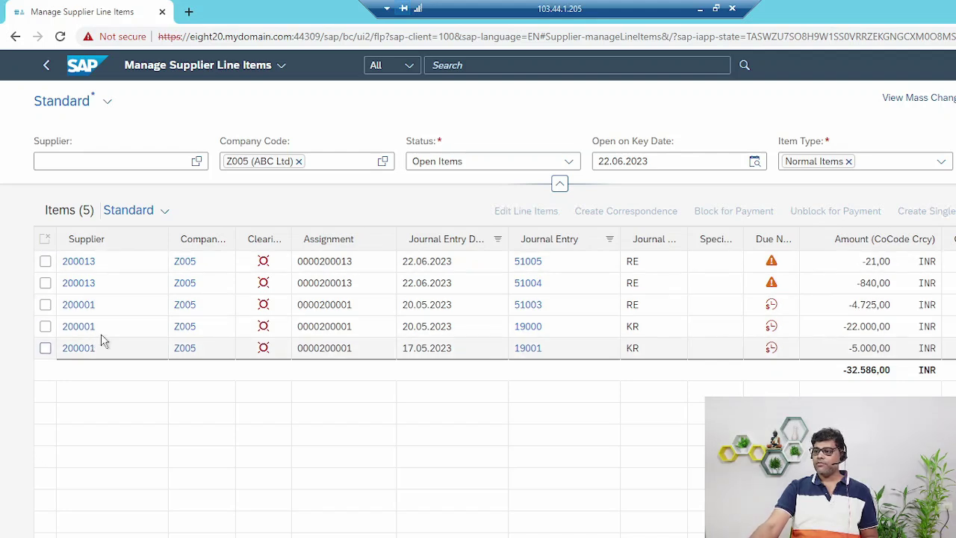
# - Select the line items of journal entries 51004 and 51005 and compare them with the SAP GUI vendor line items list
pyautogui.click(45, 283)
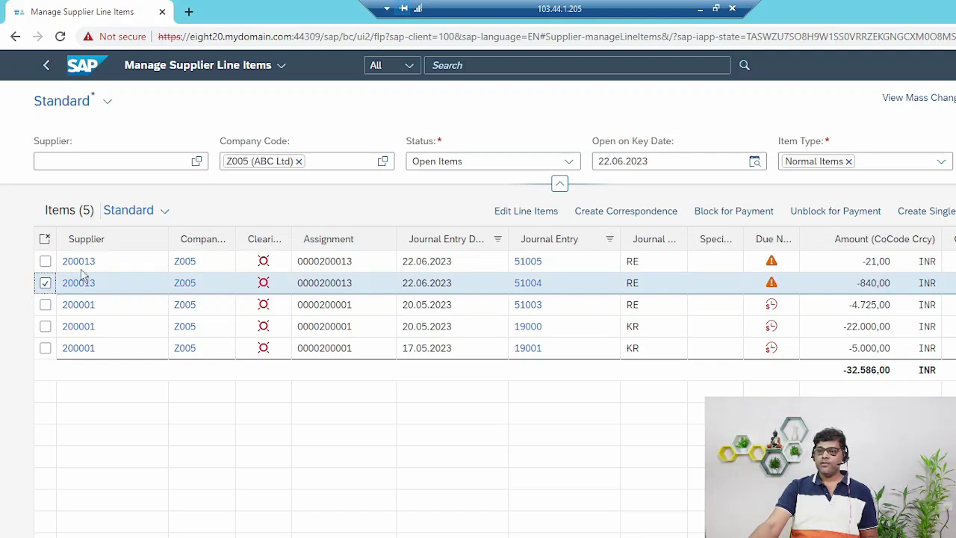
pyautogui.click(45, 261)
pyautogui.hotkey('alt', 'Tab')
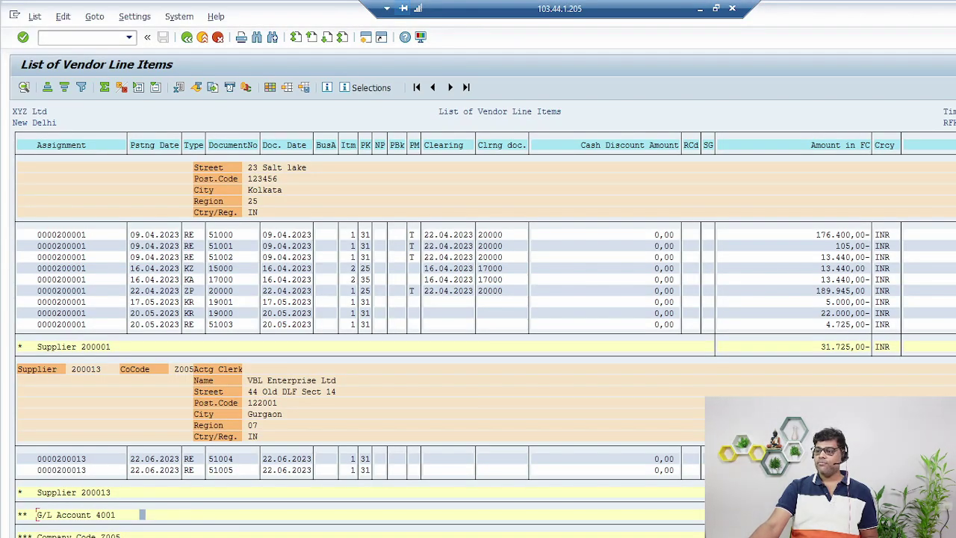
pyautogui.hotkey('alt', 'Tab')
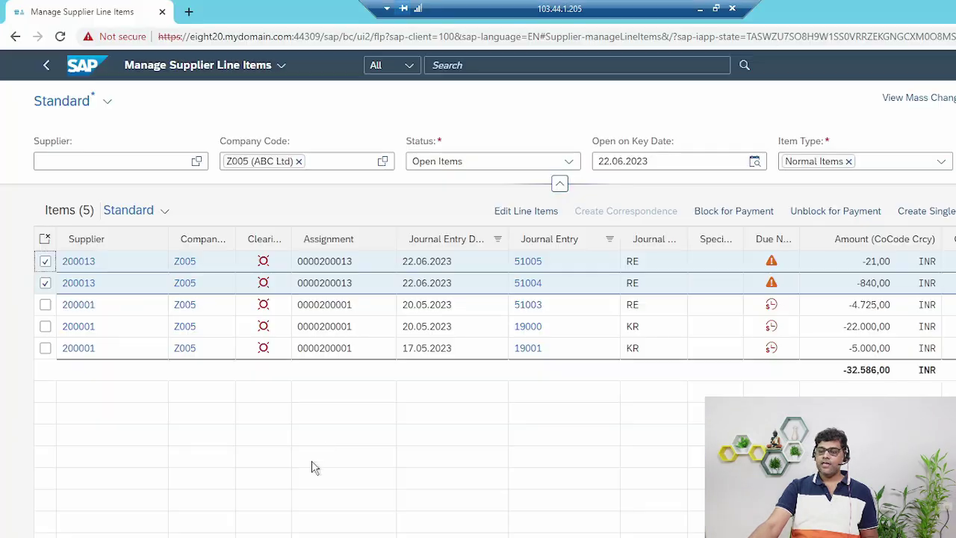